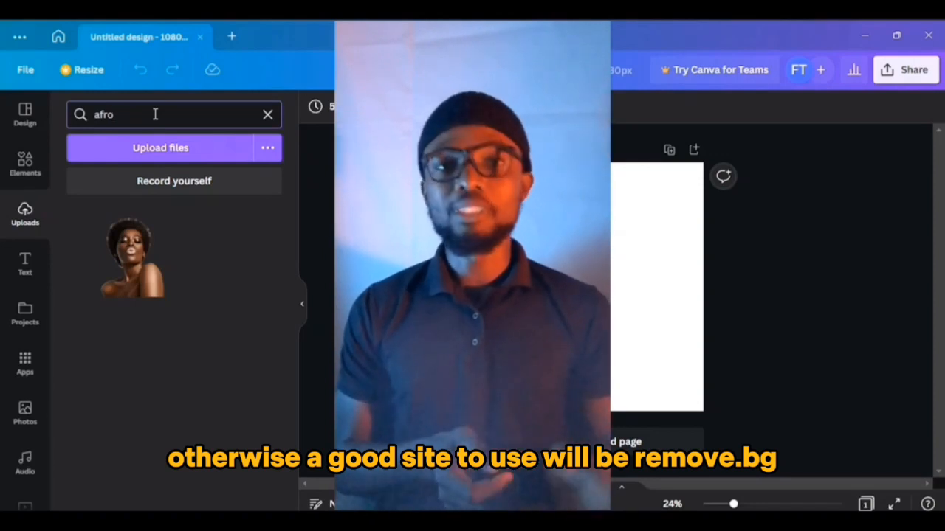
Step: Add the uploaded afro portrait to the page, crop its empty sides, and scale it up to most of the page width
{"action": "left_click", "coordinate": [125, 267]}
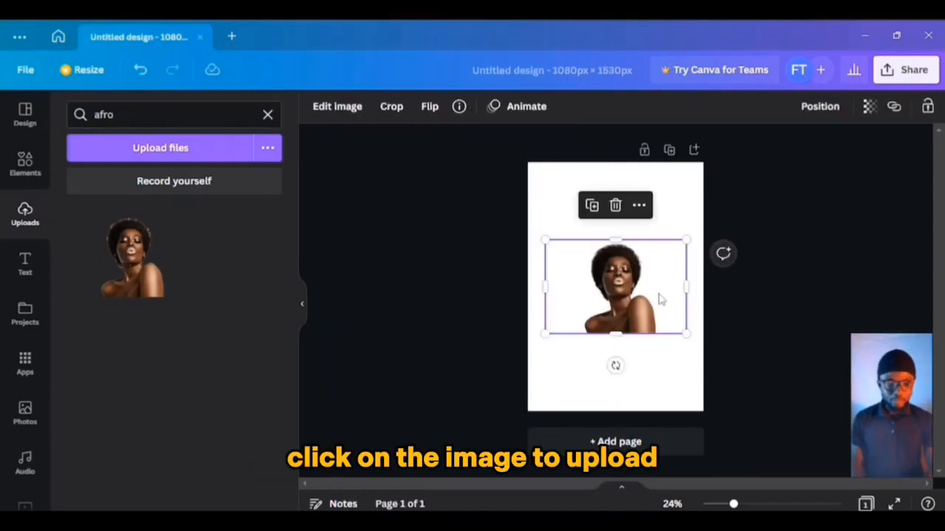
{"action": "left_click_drag", "start_coordinate": [686, 283], "coordinate": [658, 286]}
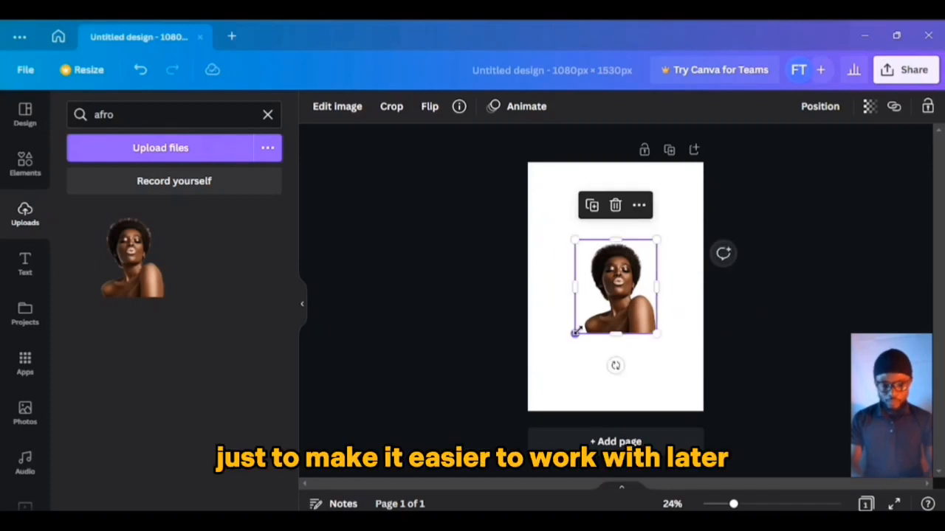
{"action": "left_click_drag", "start_coordinate": [575, 333], "coordinate": [554, 382]}
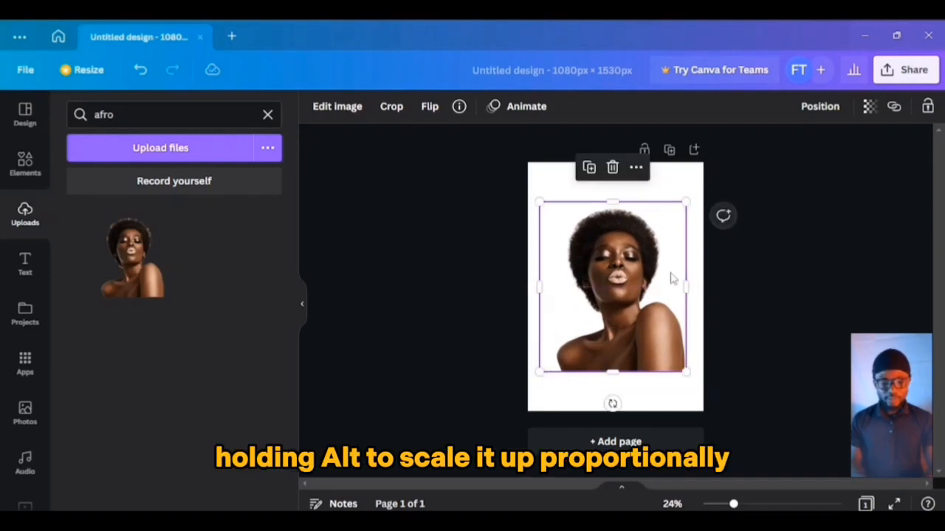
Step: Set the page background to the lightest tan photo colour, #c89c8a
{"action": "left_click", "coordinate": [567, 196]}
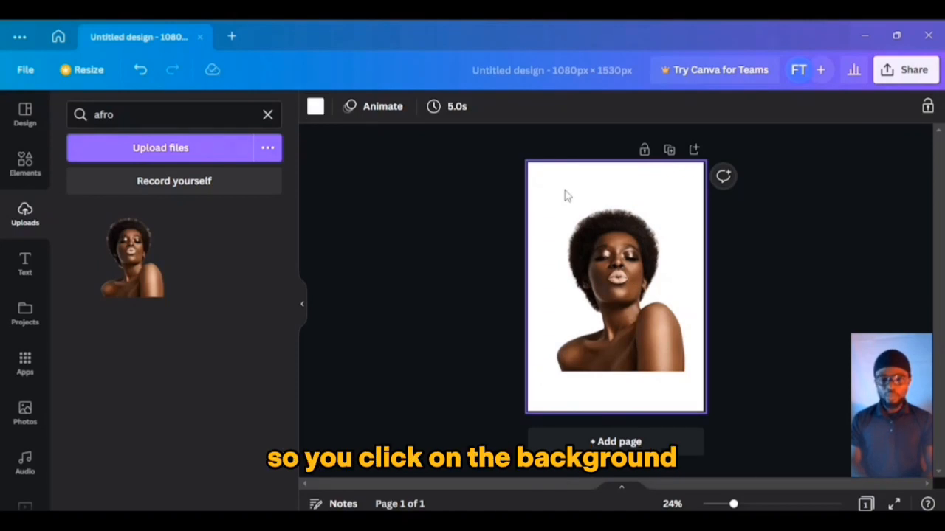
{"action": "left_click", "coordinate": [315, 109]}
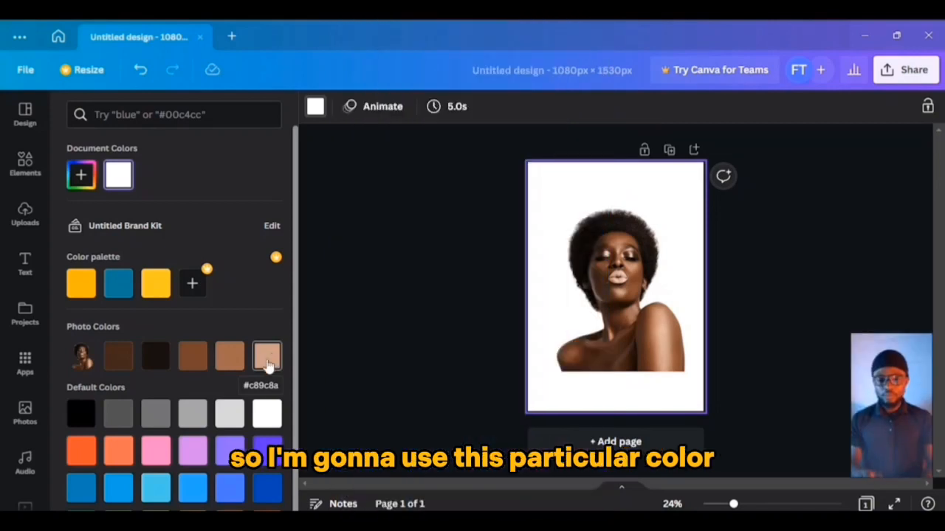
{"action": "left_click", "coordinate": [268, 357]}
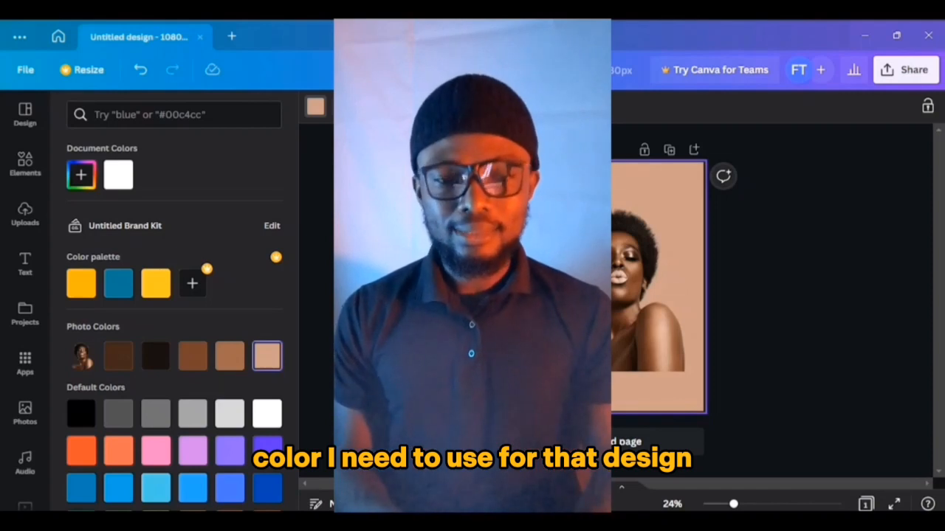
Step: Search the elements for "torn paper" and add the first white torn-paper graphic to the page
{"action": "left_click", "coordinate": [29, 168]}
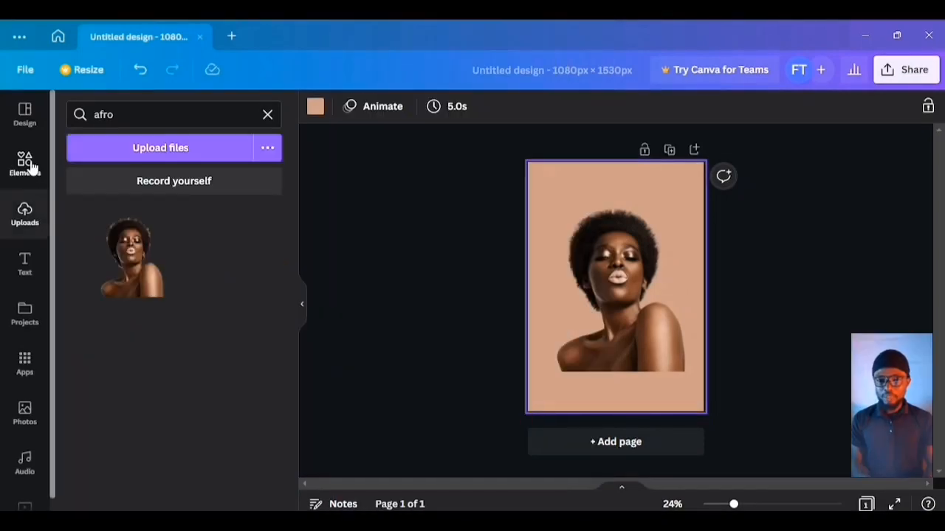
{"action": "left_click", "coordinate": [175, 115]}
{"action": "type", "text": "torn pa"}
{"action": "left_click", "coordinate": [127, 176]}
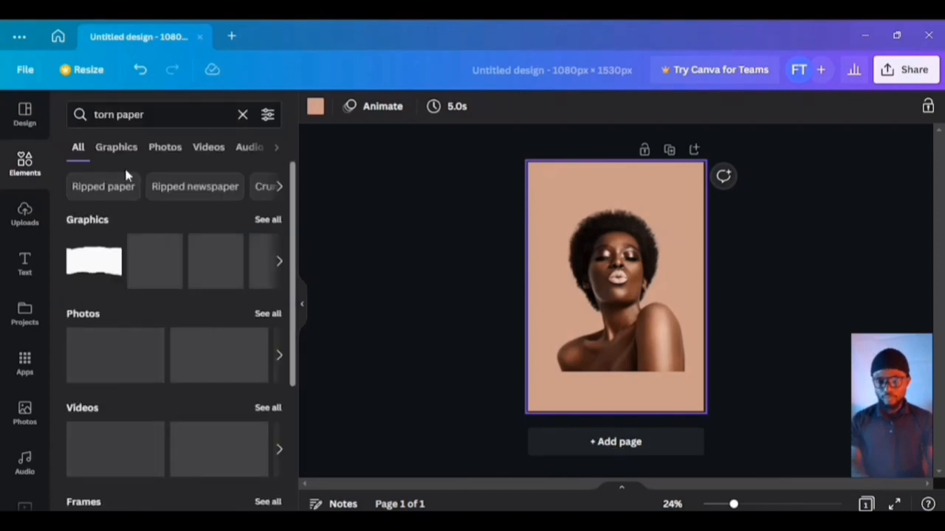
{"action": "left_click", "coordinate": [93, 262]}
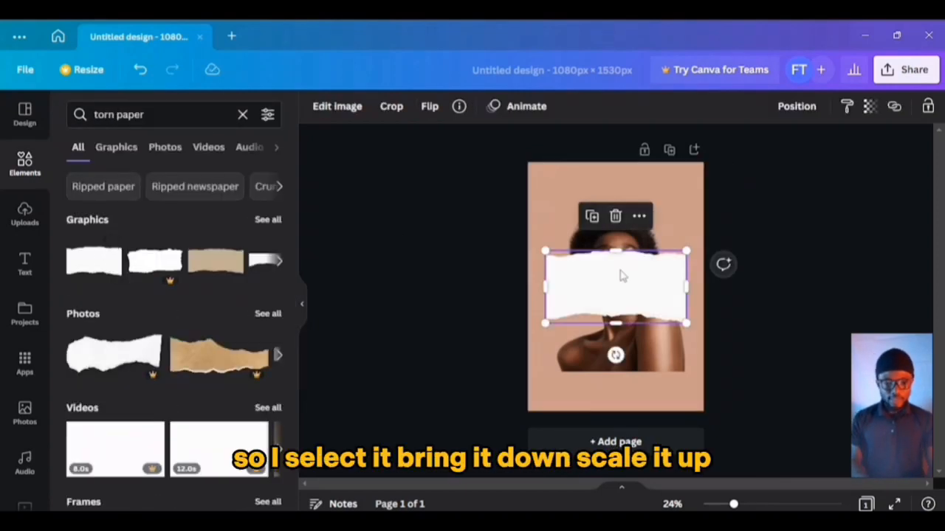
Step: Enlarge the torn paper beyond the page width to cover the page's lower edge, and shift the portrait slightly upward
{"action": "left_click_drag", "start_coordinate": [619, 290], "coordinate": [617, 357]}
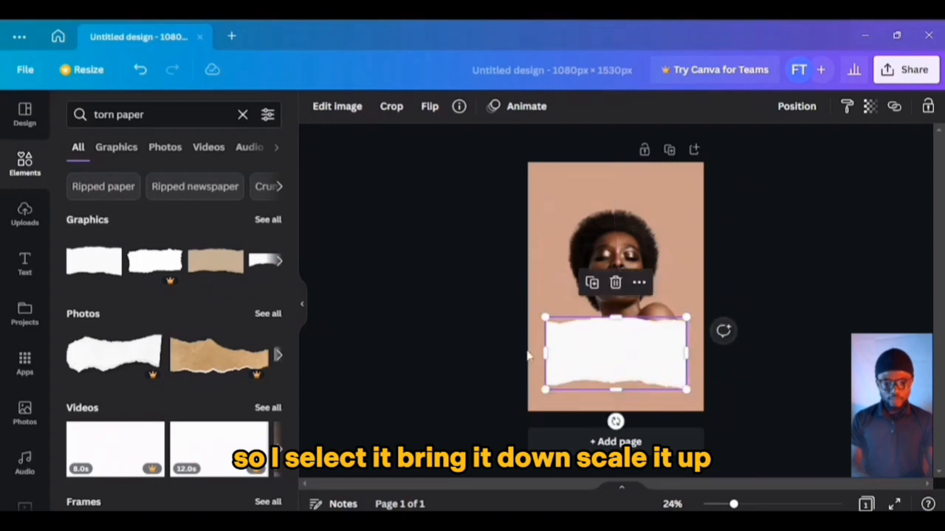
{"action": "left_click_drag", "start_coordinate": [545, 390], "coordinate": [512, 409]}
{"action": "left_click_drag", "start_coordinate": [628, 398], "coordinate": [627, 409]}
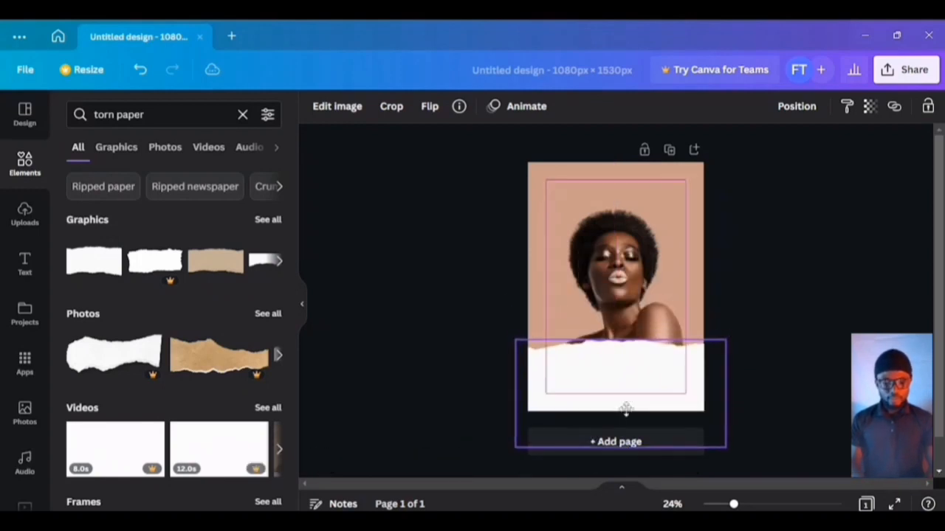
{"action": "left_click", "coordinate": [724, 275]}
{"action": "left_click_drag", "start_coordinate": [623, 273], "coordinate": [622, 261]}
Step: Add a rectangle shape and fill it with the new colour #FFF07C
{"action": "key", "text": "r"}
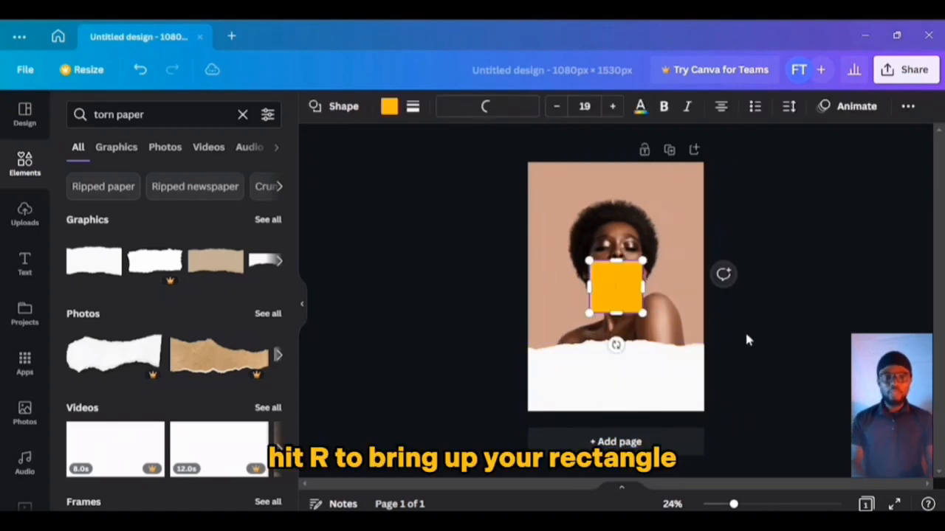
{"action": "left_click", "coordinate": [389, 106]}
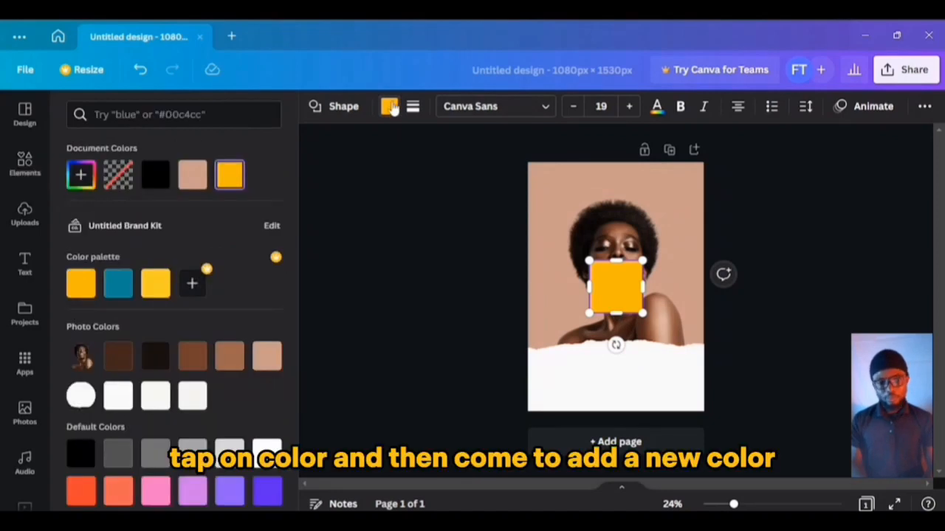
{"action": "left_click", "coordinate": [81, 176]}
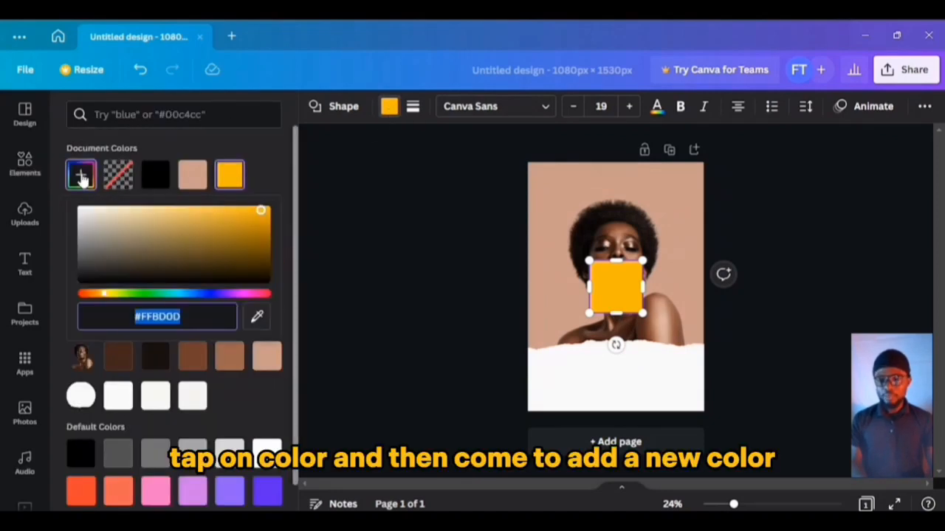
{"action": "type", "text": "#"}
{"action": "type", "text": "FFBD0D"}
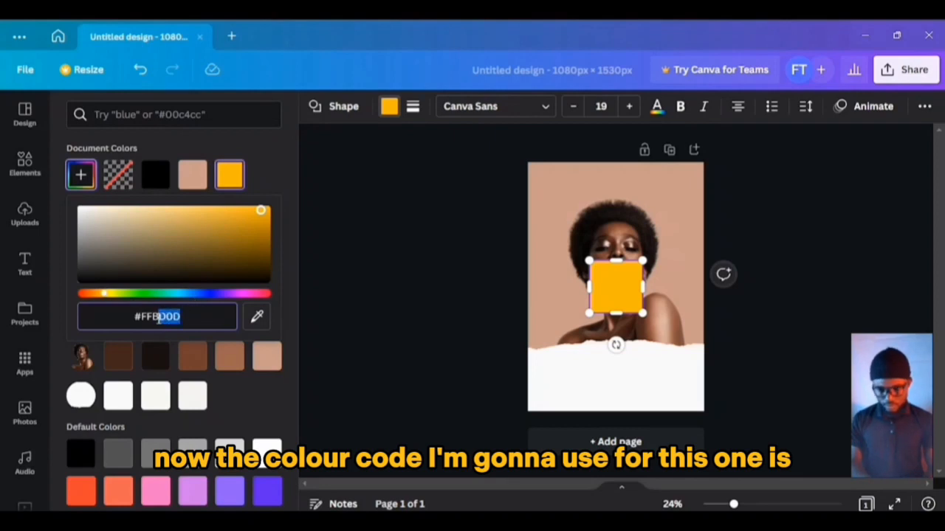
{"action": "type", "text": "FFF"}
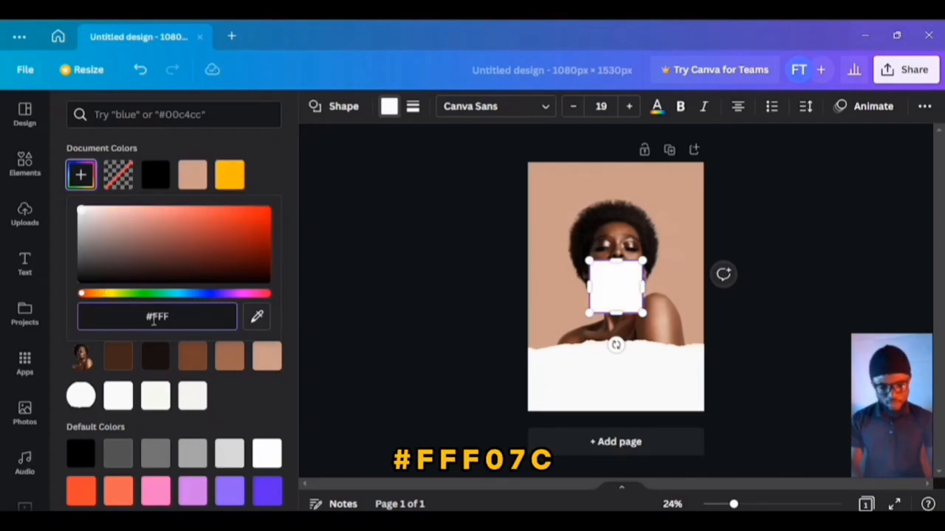
{"action": "type", "text": "07C"}
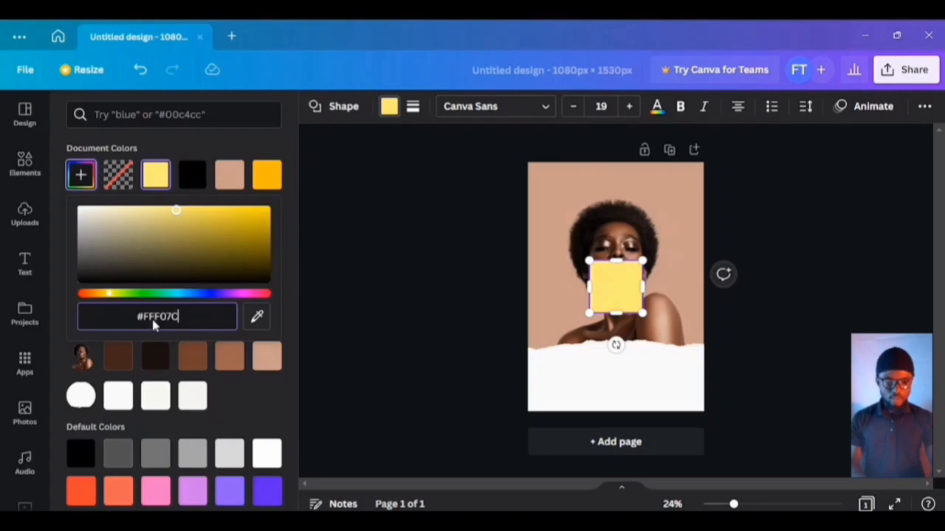
{"action": "key", "text": "Return"}
Step: Enlarge the yellow square around its centre and send it behind the portrait and torn paper
{"action": "left_click_drag", "start_coordinate": [588, 313], "coordinate": [561, 349]}
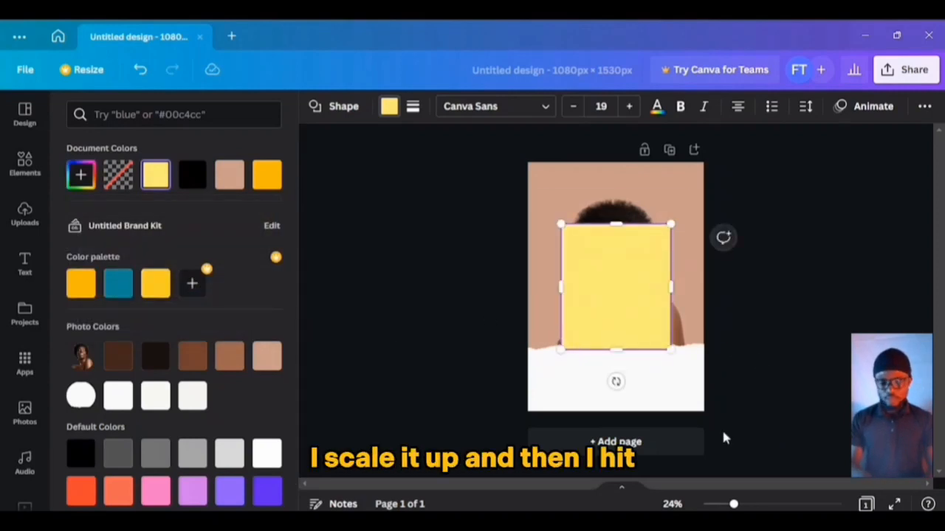
{"action": "key", "text": "ctrl+alt+bracketleft"}
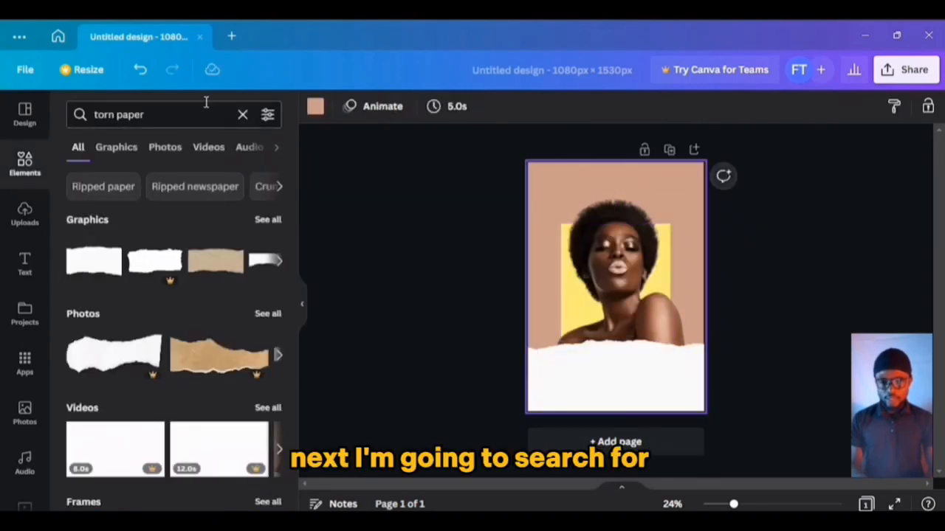
Step: Search the elements for the hieroglyphic tribal hand seamless pattern and add the first graphic to the page
{"action": "left_click", "coordinate": [202, 113]}
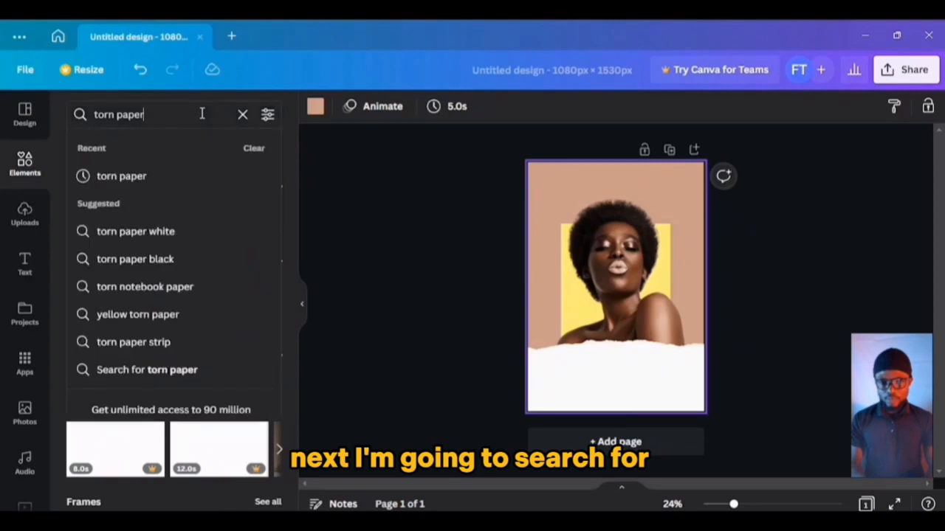
{"action": "type", "text": "hie"}
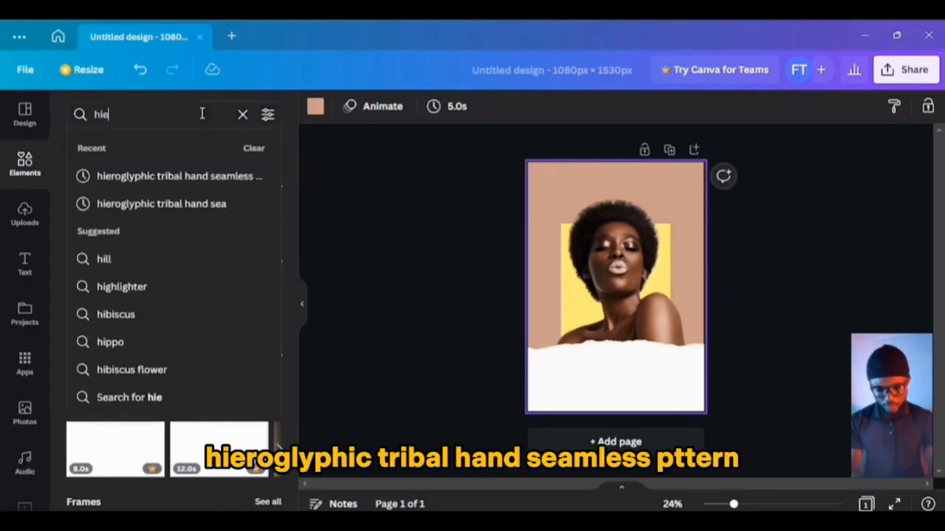
{"action": "type", "text": "roglyphi"}
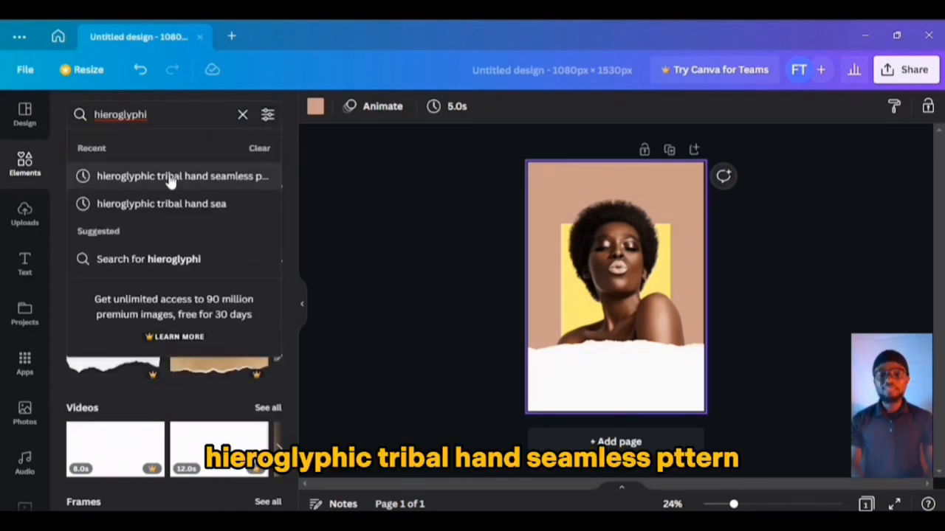
{"action": "left_click", "coordinate": [169, 178]}
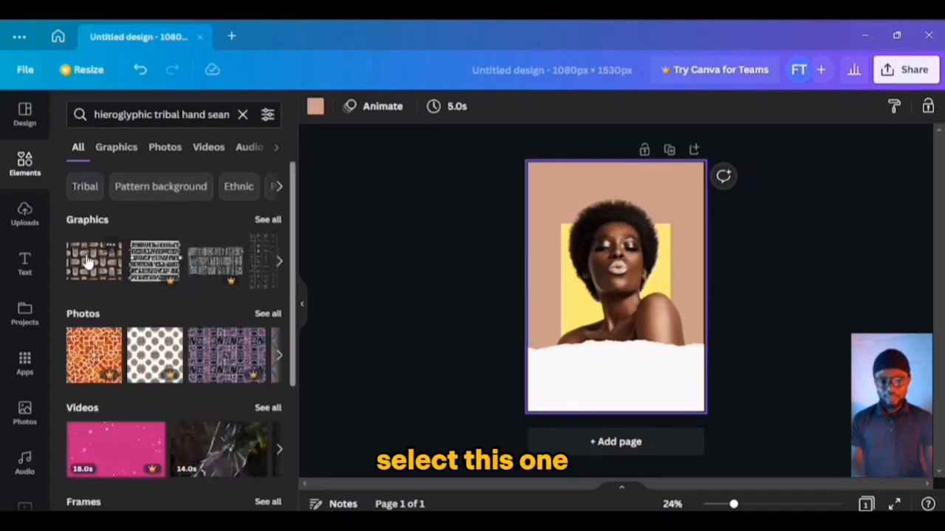
{"action": "left_click", "coordinate": [87, 260]}
Step: Recolour the tribal pattern to white, #FFFFFF, and set its transparency to 14
{"action": "left_click", "coordinate": [315, 106]}
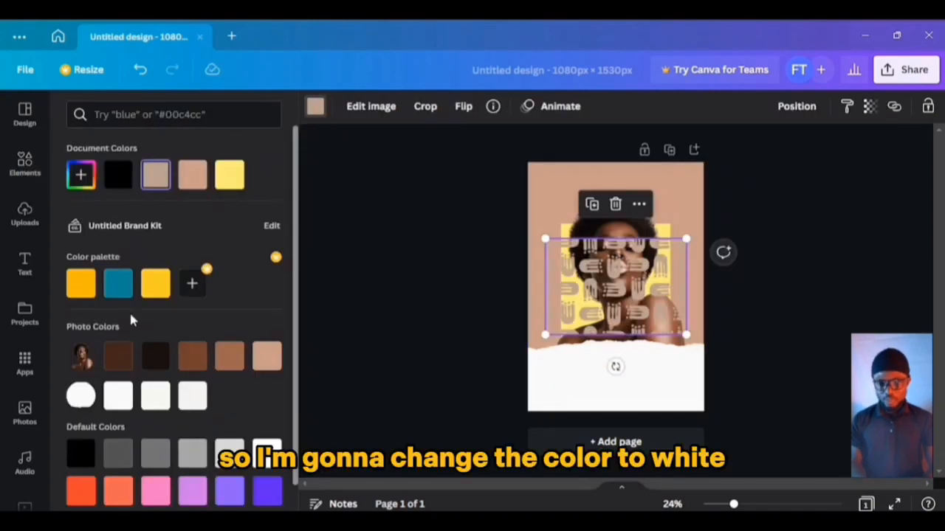
{"action": "left_click", "coordinate": [81, 176]}
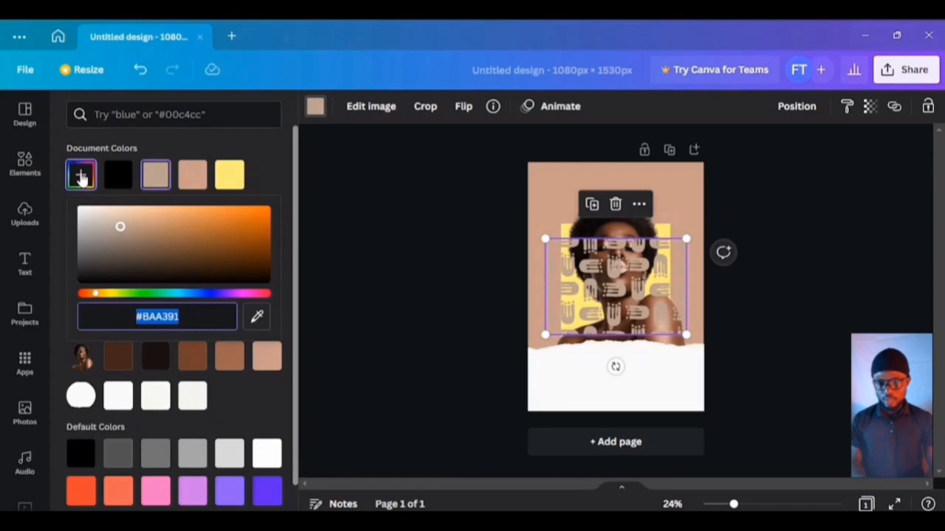
{"action": "left_click_drag", "start_coordinate": [118, 231], "coordinate": [83, 209]}
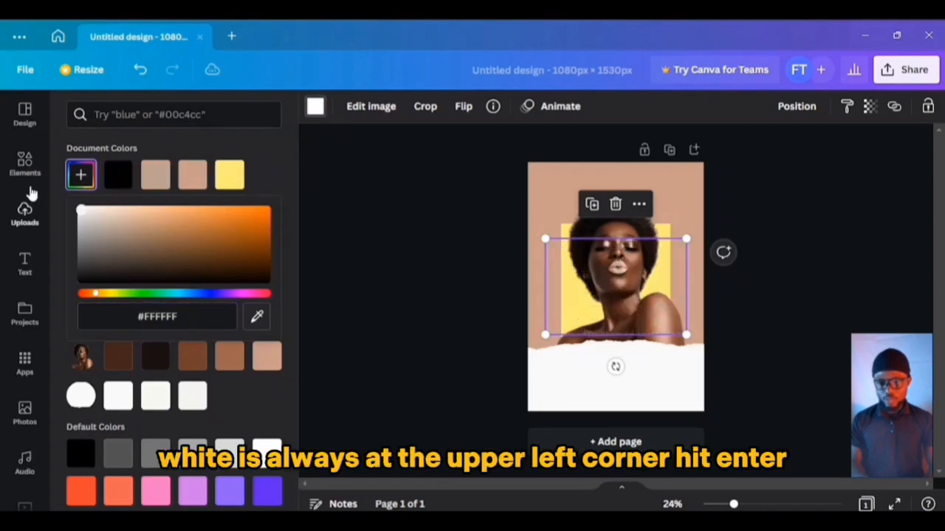
{"action": "key", "text": "Return"}
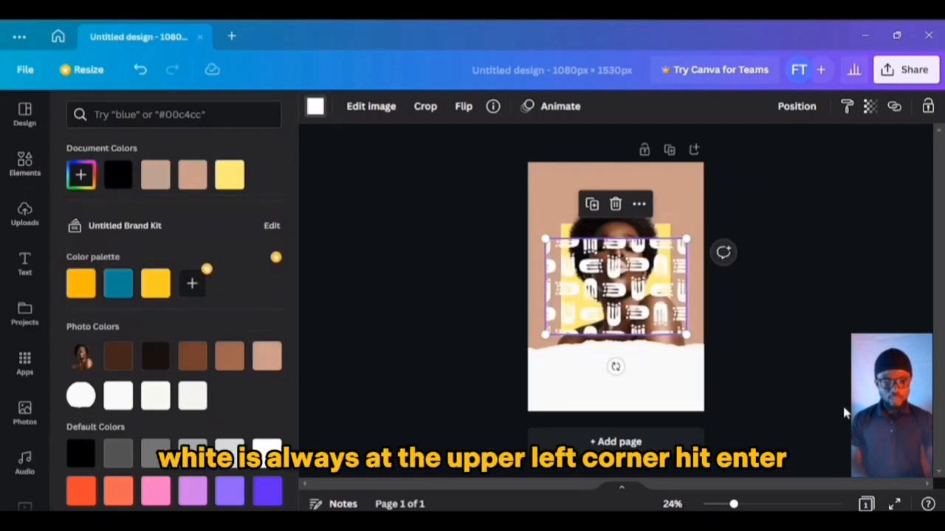
{"action": "left_click", "coordinate": [870, 107]}
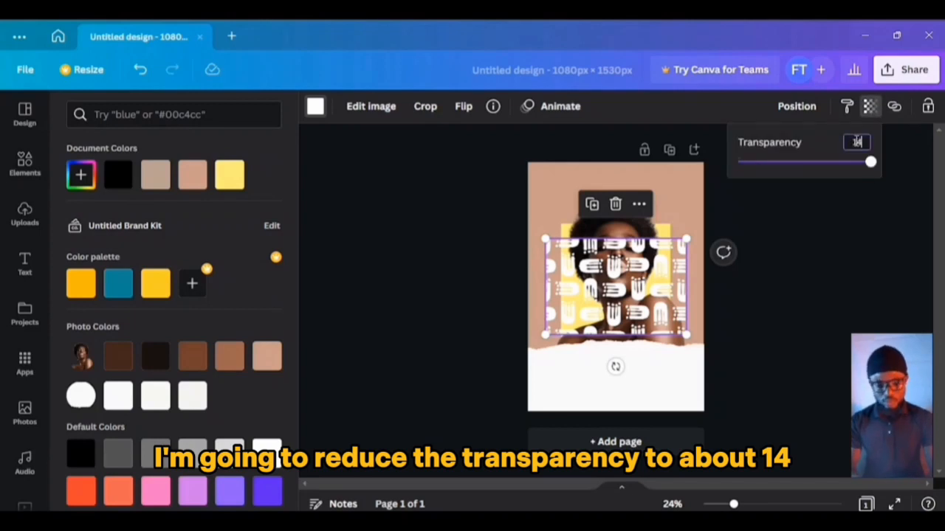
{"action": "key", "text": "Return"}
Step: Align the pattern with the page's upper-left corner and duplicate it rightward and downward into a seamless two-by-two grid
{"action": "left_click_drag", "start_coordinate": [638, 294], "coordinate": [613, 228]}
{"action": "left_click_drag", "start_coordinate": [704, 231], "coordinate": [751, 215]}
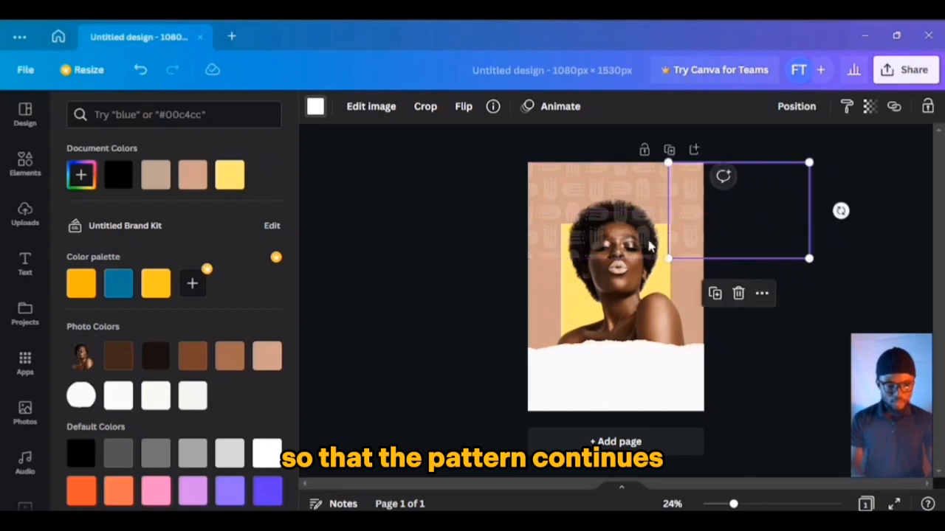
{"action": "left_click", "coordinate": [626, 199], "text": "shift"}
{"action": "left_click_drag", "start_coordinate": [619, 207], "coordinate": [618, 208]}
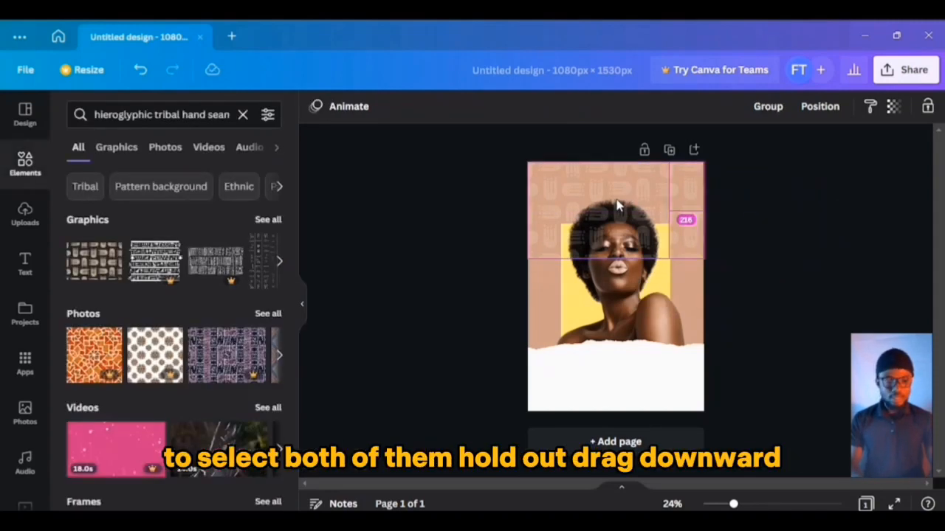
{"action": "left_click_drag", "start_coordinate": [622, 251], "coordinate": [617, 294]}
Step: Select all four pattern tiles together and send them behind every other element on the page
{"action": "left_click", "coordinate": [559, 212], "text": "shift"}
{"action": "left_click", "coordinate": [690, 210], "text": "shift"}
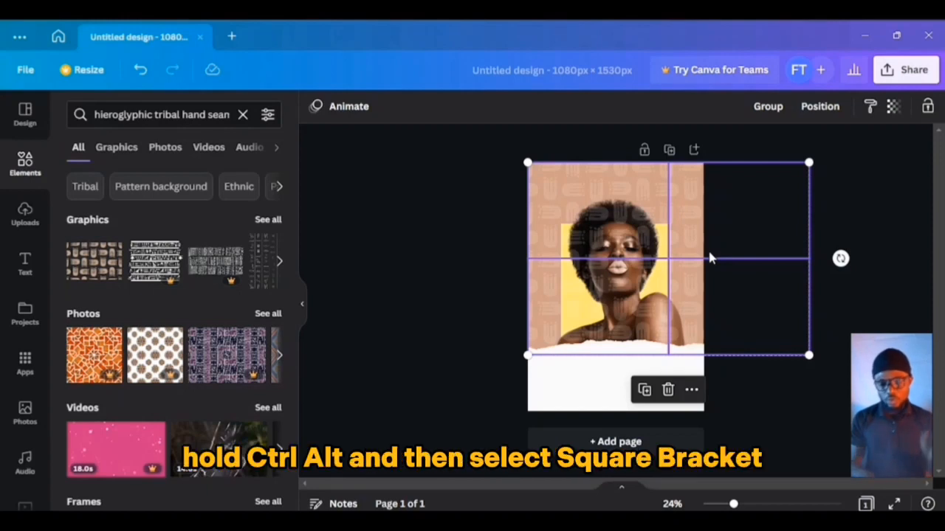
{"action": "key", "text": "ctrl+alt"}
{"action": "key", "text": "ctrl+alt+bracketleft"}
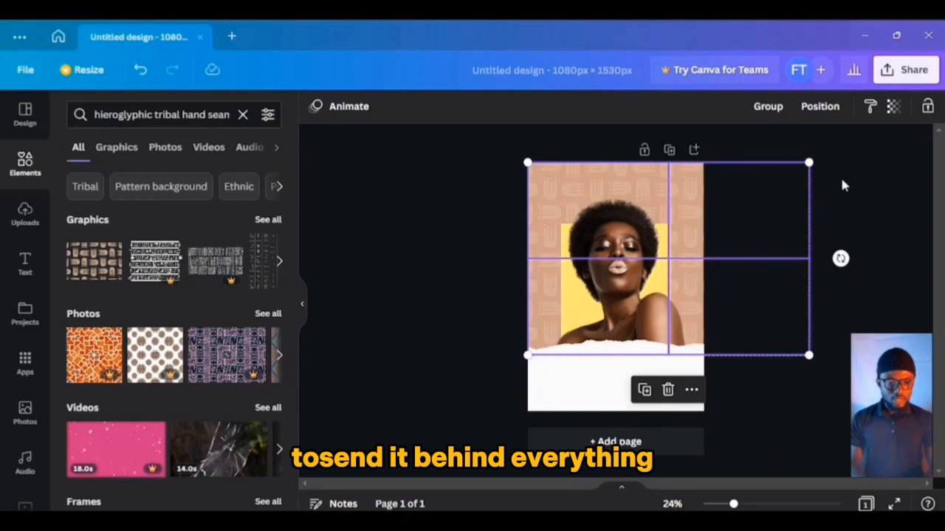
{"action": "left_click", "coordinate": [846, 202]}
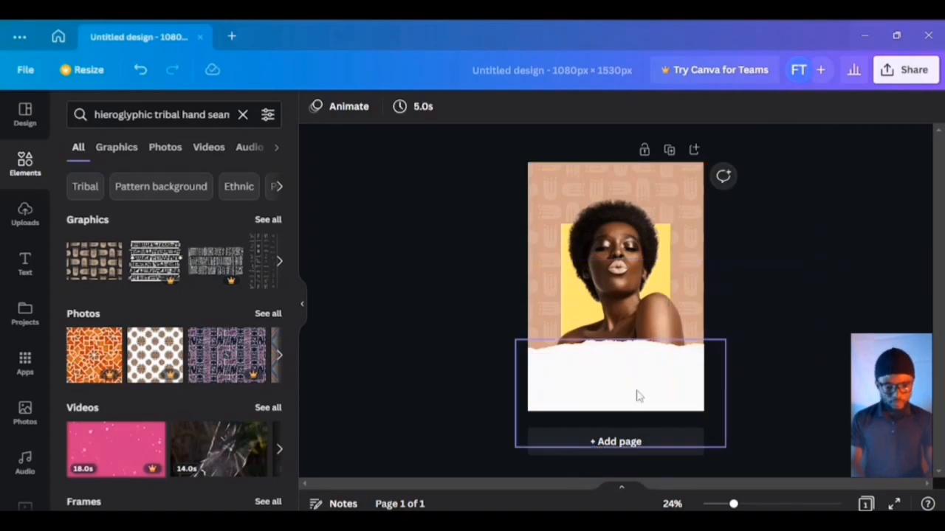
Step: Add a text box to the page with the text "RAVE"
{"action": "key", "text": "t"}
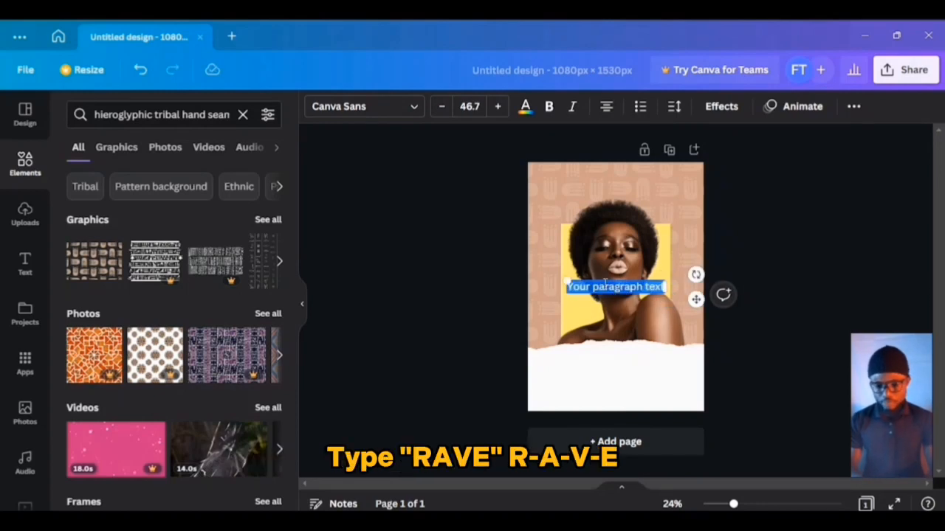
{"action": "type", "text": "RAVE"}
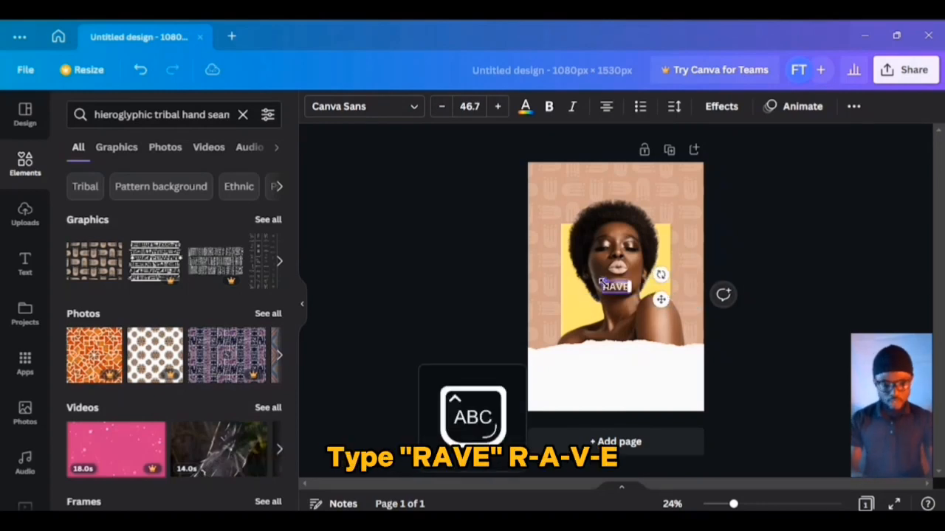
Step: Set the "RAVE" text's font size to 103 and its font to Clicker Script
{"action": "left_click", "coordinate": [478, 108]}
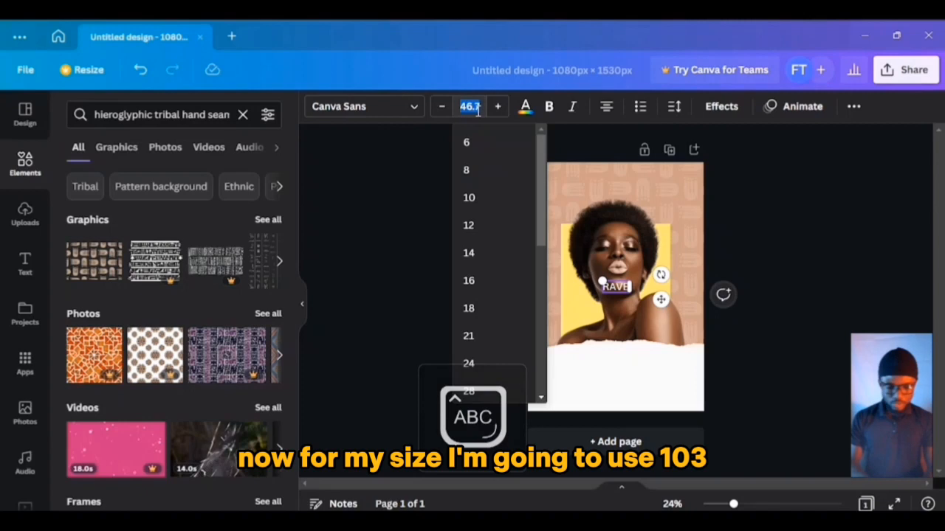
{"action": "type", "text": "103"}
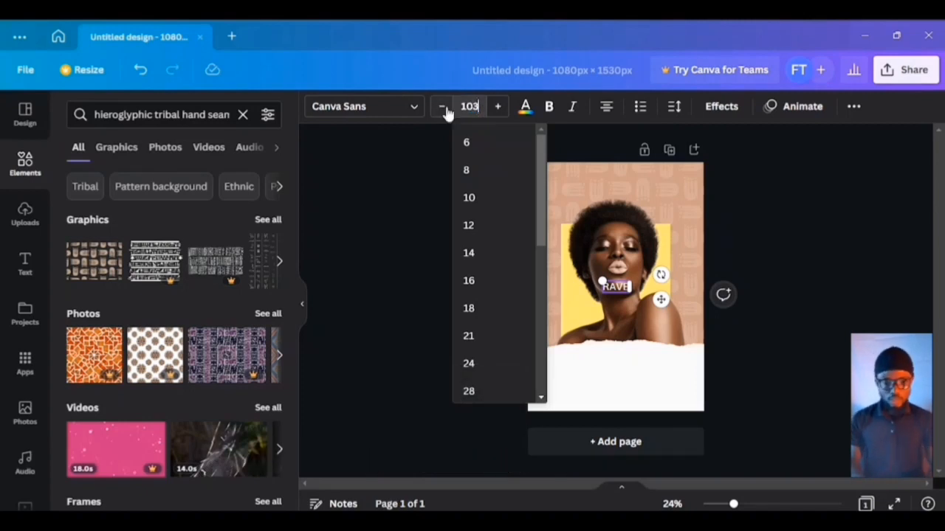
{"action": "key", "text": "Return"}
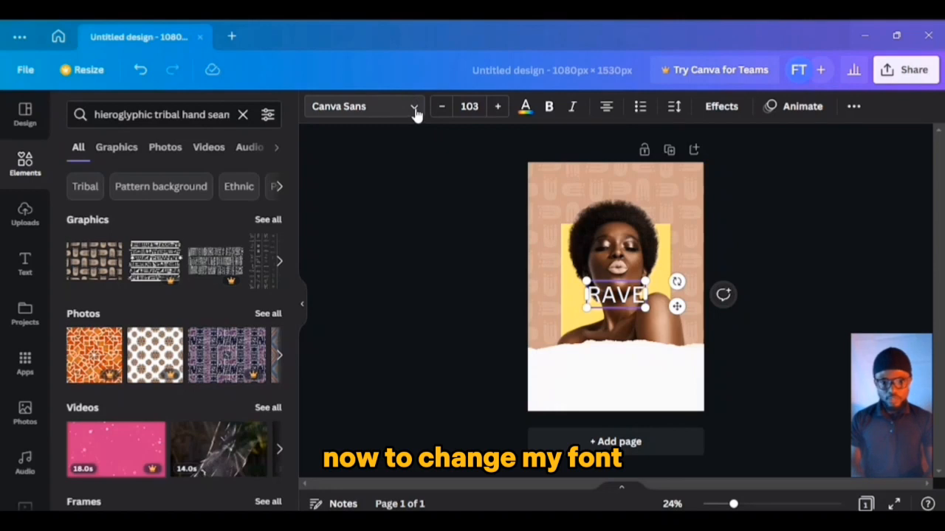
{"action": "left_click", "coordinate": [414, 110]}
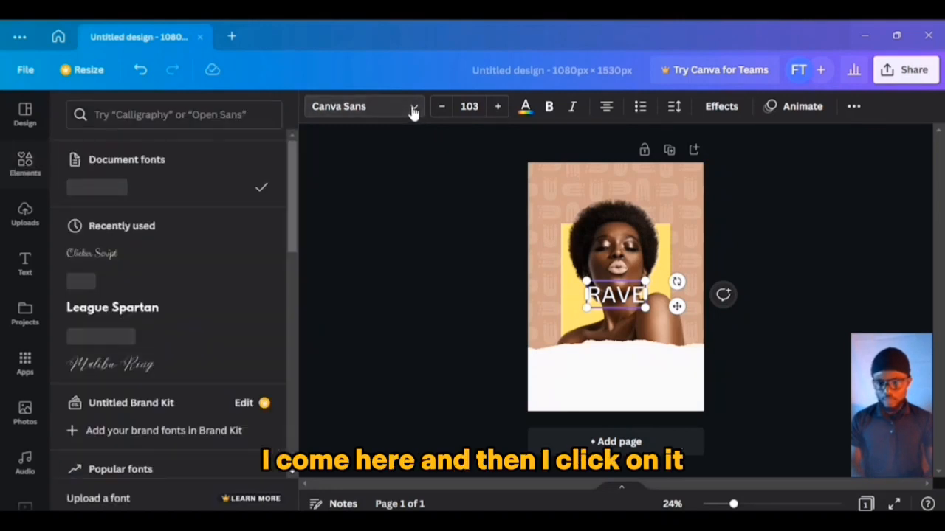
{"action": "left_click", "coordinate": [92, 255]}
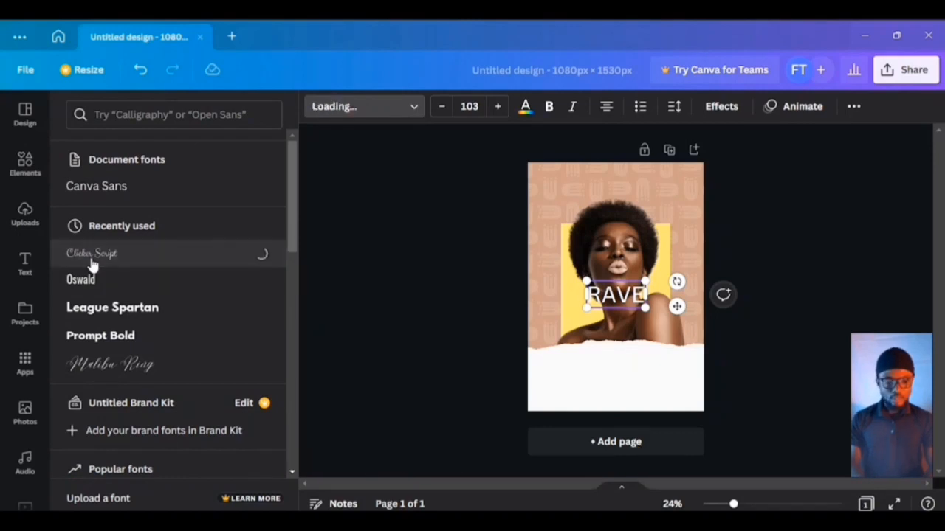
Step: Colour the "RAVE" text black and move it down onto the white torn paper
{"action": "left_click", "coordinate": [525, 109]}
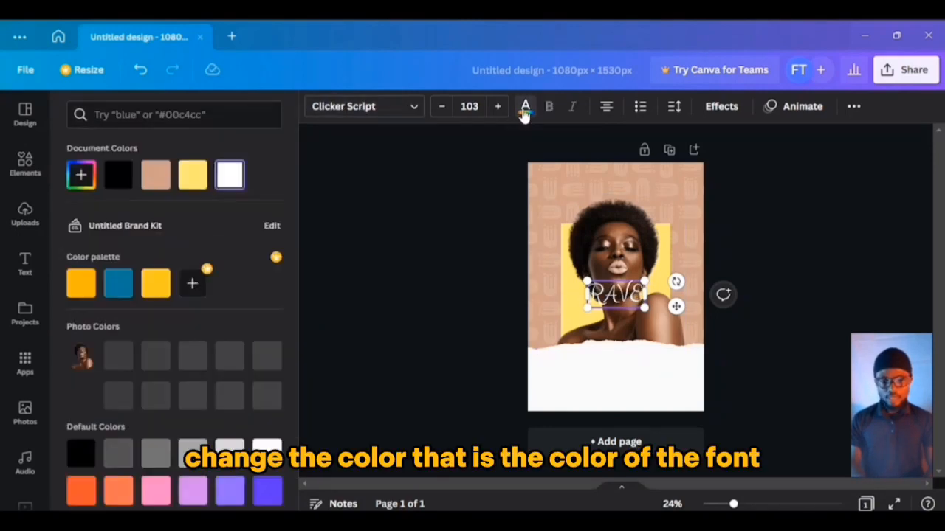
{"action": "left_click", "coordinate": [119, 175]}
{"action": "left_click_drag", "start_coordinate": [677, 306], "coordinate": [675, 390]}
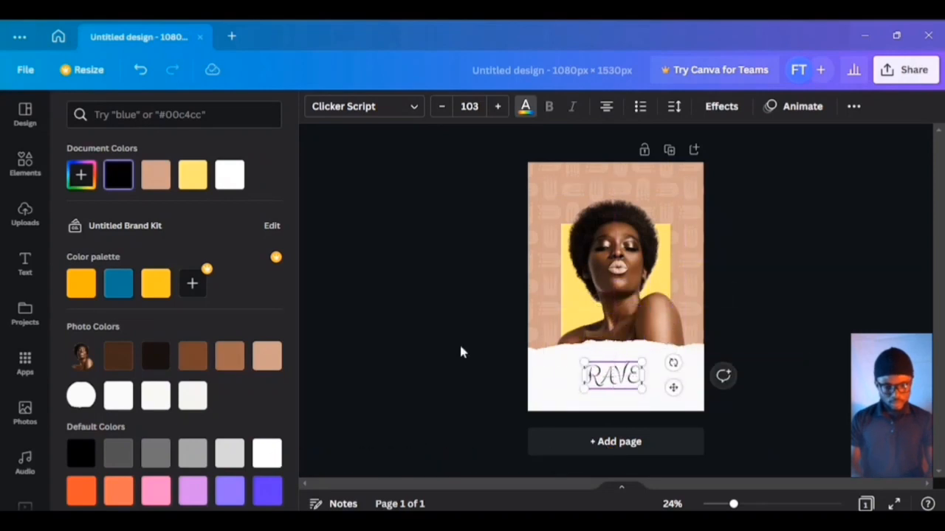
Step: Add a rectangle and shrink it into a thin vertical bar on the torn paper beside the "RAVE" text
{"action": "left_click", "coordinate": [676, 327]}
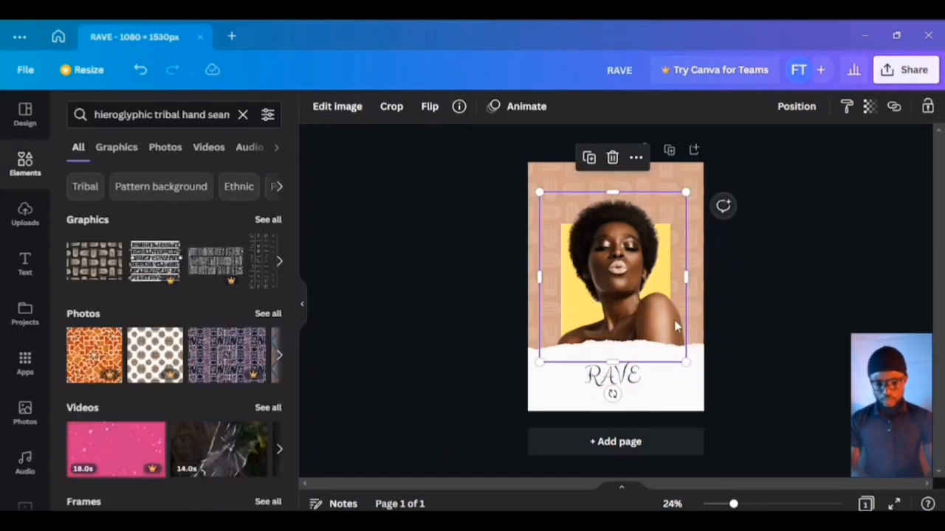
{"action": "key", "text": "r"}
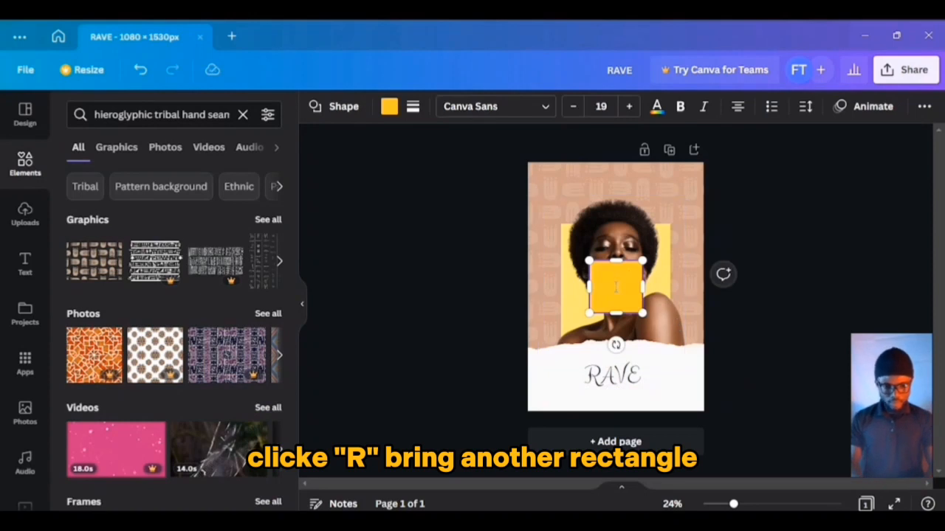
{"action": "left_click_drag", "start_coordinate": [643, 286], "coordinate": [599, 289]}
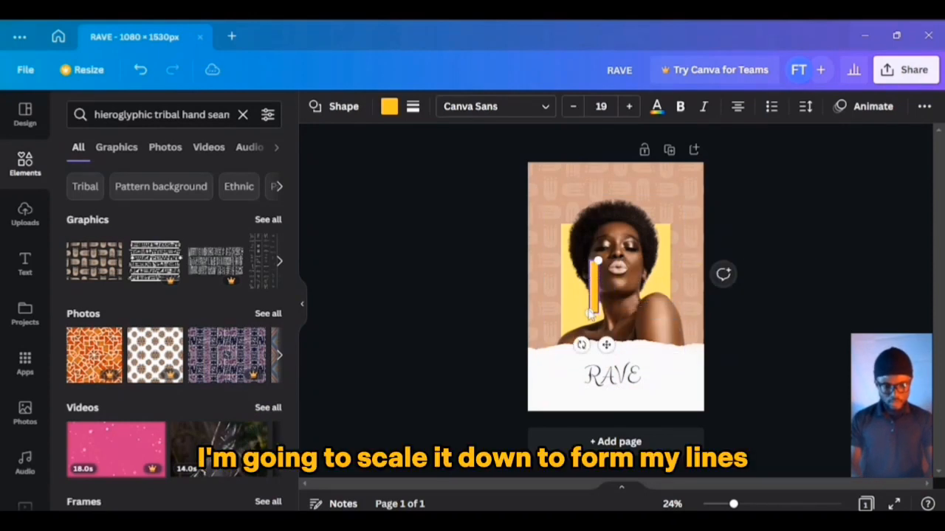
{"action": "left_click_drag", "start_coordinate": [606, 344], "coordinate": [595, 411]}
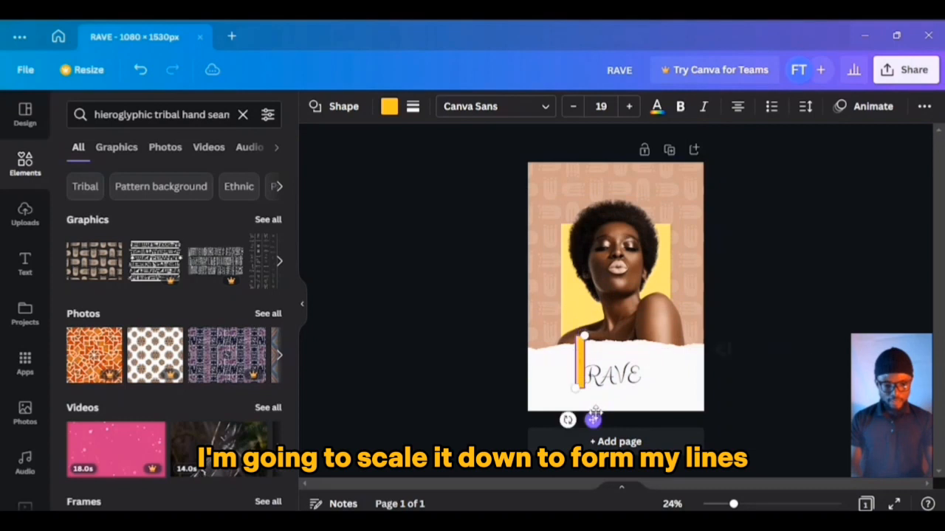
{"action": "left_click_drag", "start_coordinate": [583, 336], "coordinate": [575, 370]}
Step: Position the thin vertical bar just before the R of "RAVE" and colour it black
{"action": "key", "text": "ctrl+plus"}
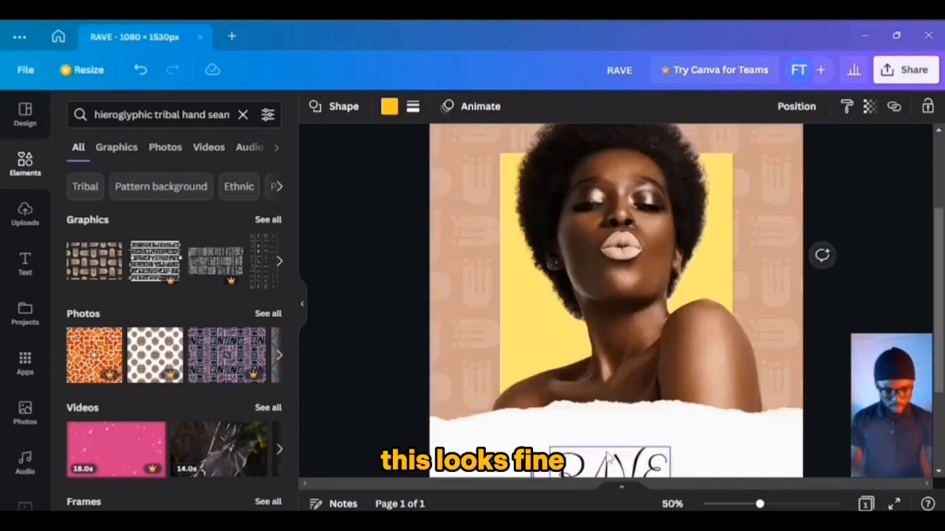
{"action": "key", "text": "ctrl+plus"}
{"action": "scroll", "coordinate": [941, 301], "scroll_direction": "down", "scroll_amount": 5}
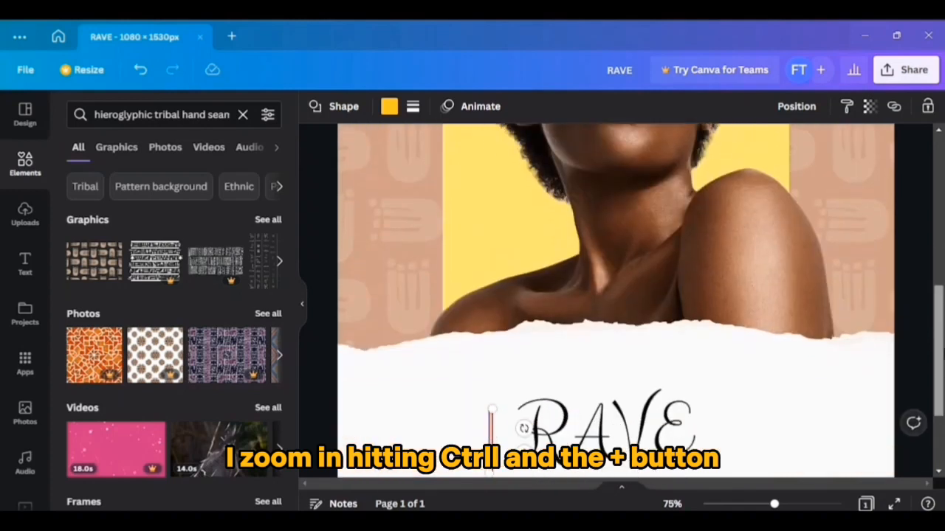
{"action": "left_click_drag", "start_coordinate": [515, 372], "coordinate": [524, 356]}
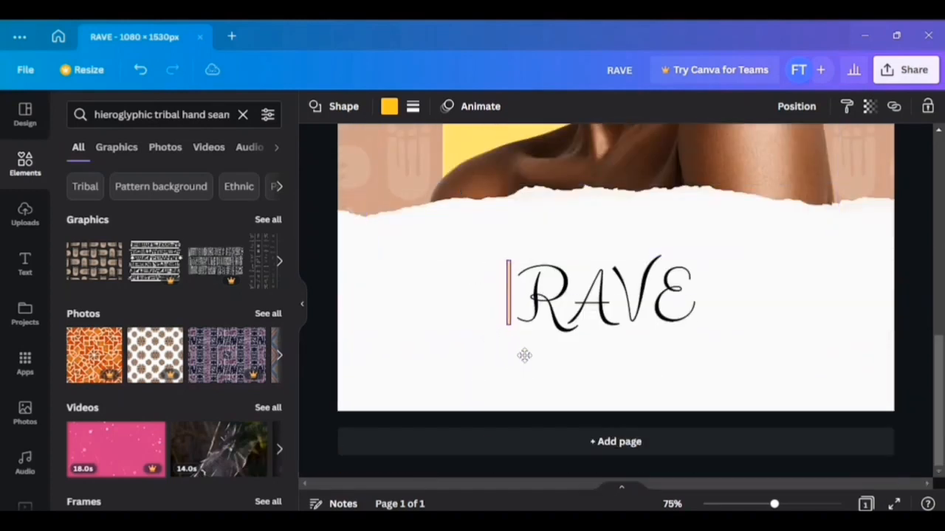
{"action": "left_click", "coordinate": [390, 107]}
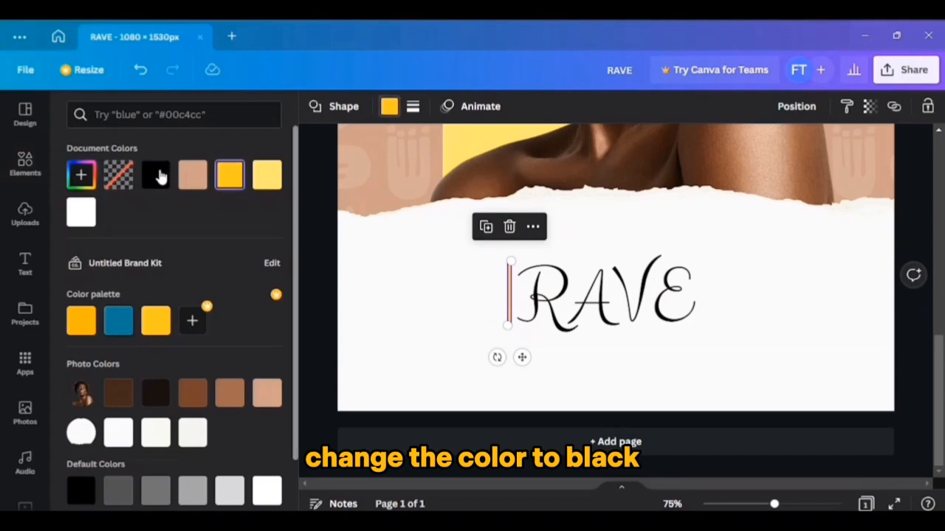
{"action": "left_click", "coordinate": [156, 179]}
Step: Form a square bracket open away from "RAVE" by adding two short horizontal copies of the bar at its lower and upper ends
{"action": "left_click_drag", "start_coordinate": [523, 357], "coordinate": [487, 357]}
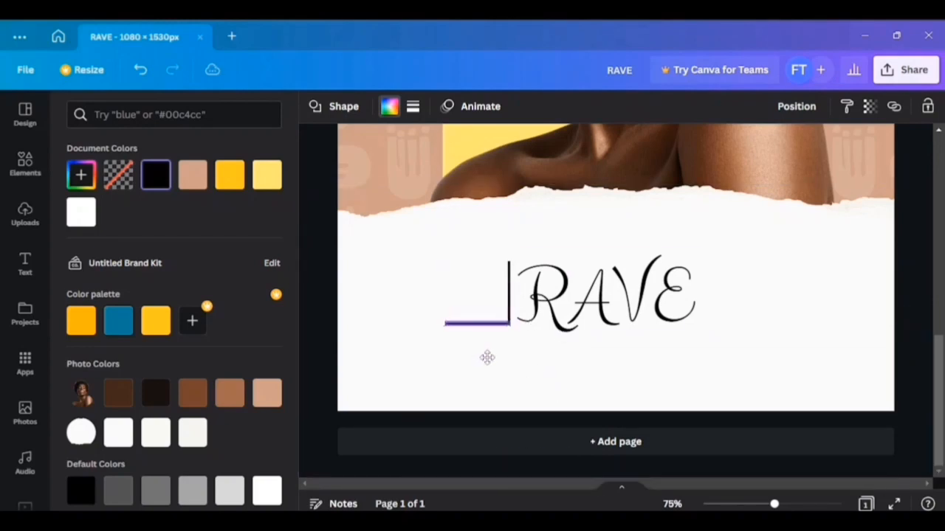
{"action": "left_click_drag", "start_coordinate": [445, 322], "coordinate": [481, 323]}
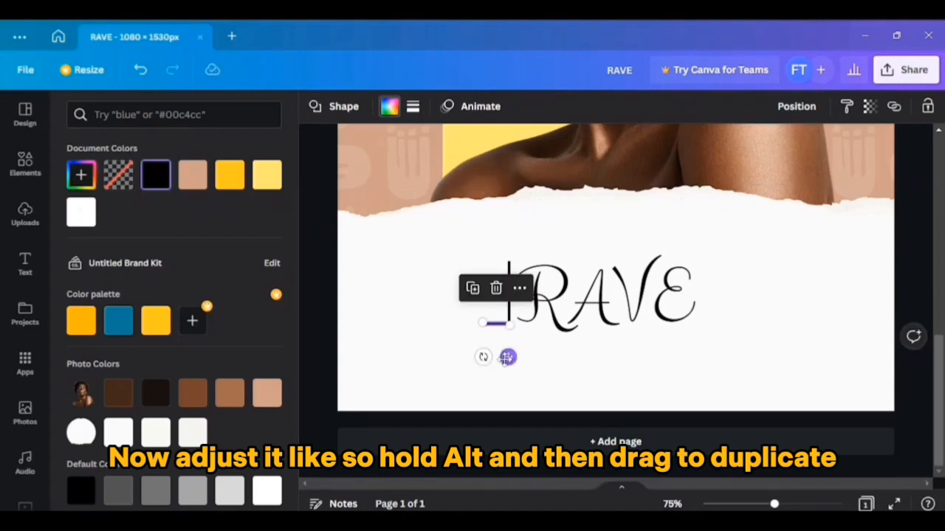
{"action": "left_click_drag", "start_coordinate": [507, 358], "coordinate": [506, 296]}
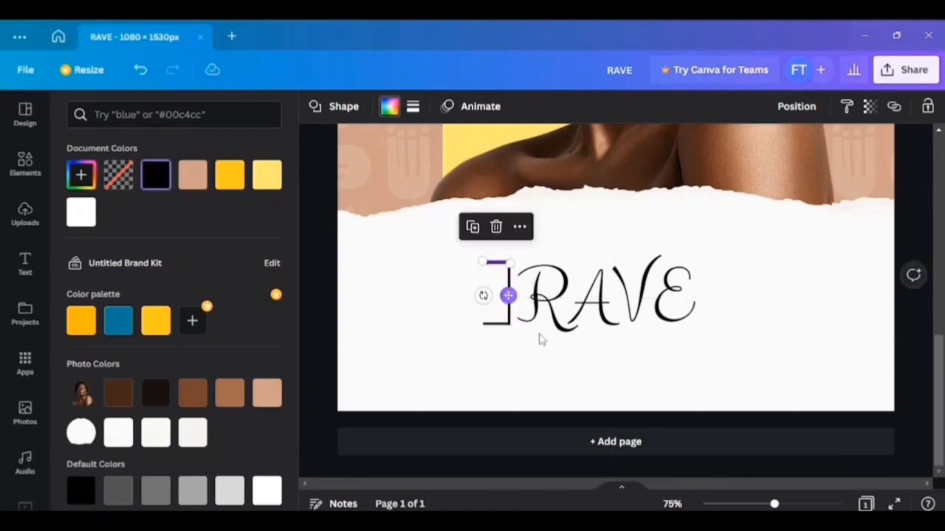
{"action": "left_click", "coordinate": [496, 265]}
{"action": "left_click", "coordinate": [563, 380]}
Step: Add a text box reading "APHRO" and place it on the open side of the bracket
{"action": "key", "text": "ctrl+minus"}
{"action": "key", "text": "ctrl+minus"}
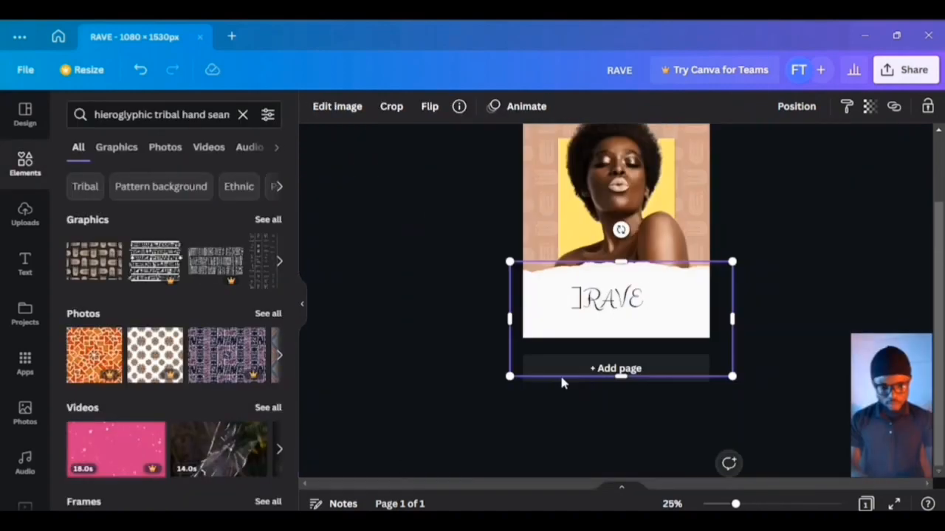
{"action": "key", "text": "t"}
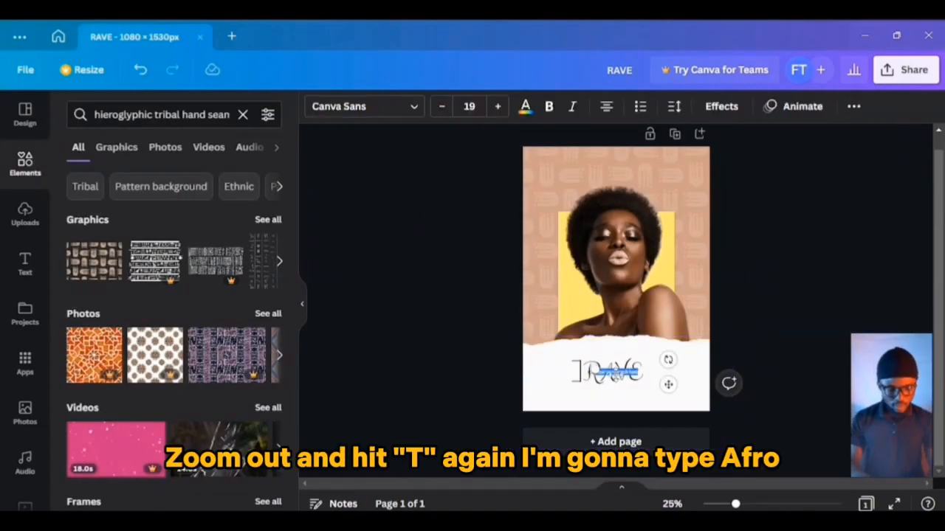
{"action": "type", "text": "AFRO"}
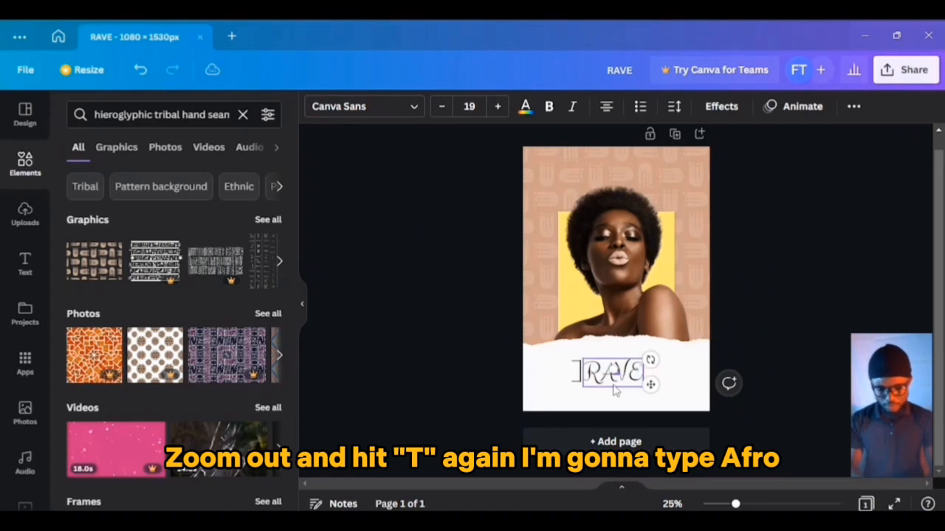
{"action": "left_click_drag", "start_coordinate": [654, 385], "coordinate": [600, 386]}
Step: Set the "APHRO" text's font size to 28 and rotate it to -90 degrees
{"action": "key", "text": "ctrl+plus"}
{"action": "key", "text": "ctrl+plus"}
{"action": "left_click_drag", "start_coordinate": [941, 296], "coordinate": [943, 362]}
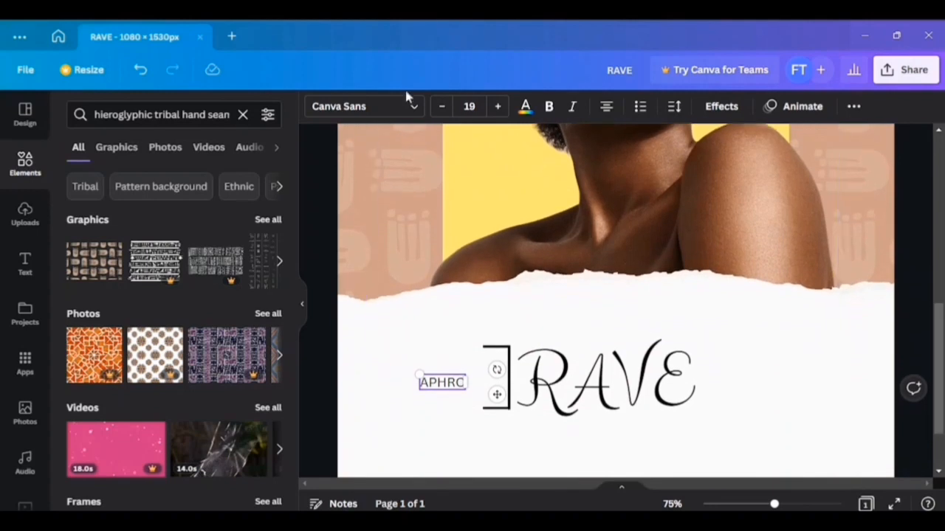
{"action": "left_click", "coordinate": [402, 106]}
{"action": "left_click", "coordinate": [470, 106]}
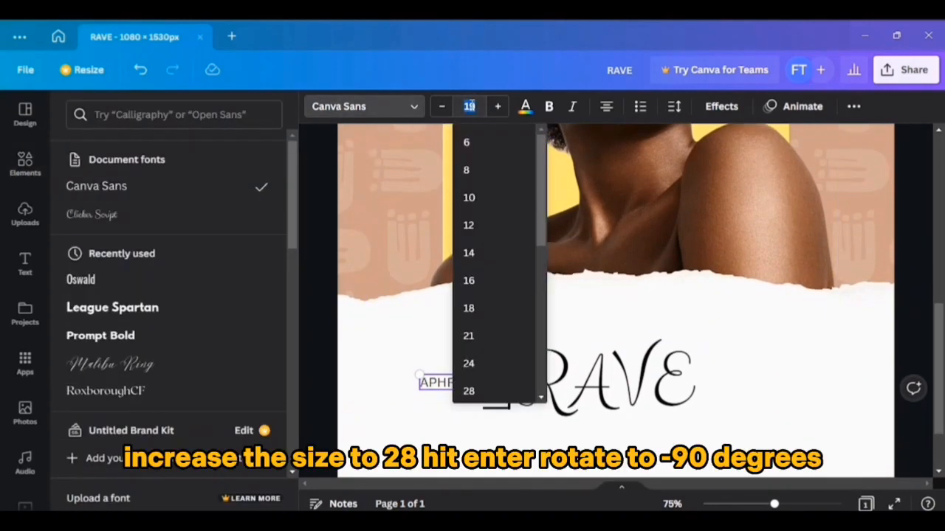
{"action": "type", "text": "28"}
{"action": "key", "text": "Return"}
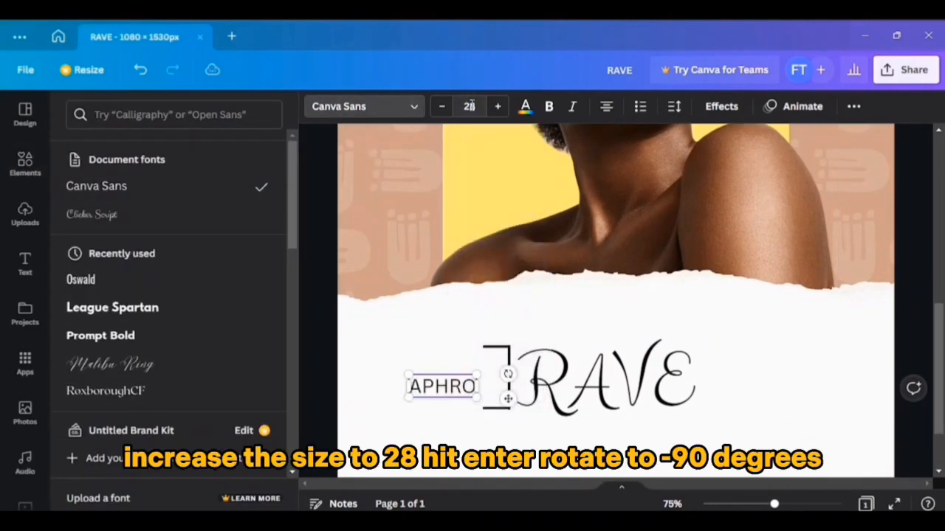
{"action": "left_click_drag", "start_coordinate": [507, 374], "coordinate": [477, 314]}
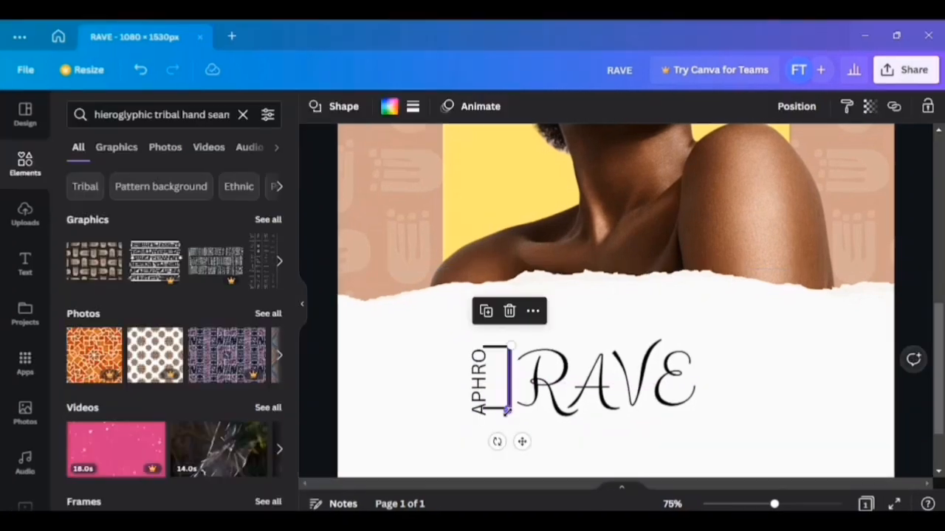
Step: Lengthen the bracket's vertical bar downward to about 154 px and fit the vertical "APHRO" text inside the bracket
{"action": "left_click_drag", "start_coordinate": [506, 412], "coordinate": [507, 426]}
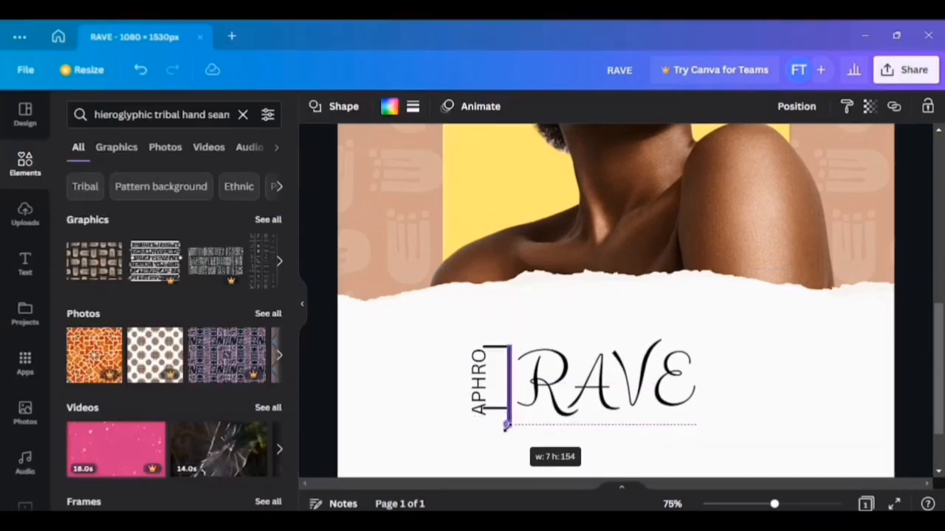
{"action": "left_click", "coordinate": [481, 402]}
{"action": "left_click_drag", "start_coordinate": [480, 370], "coordinate": [492, 373]}
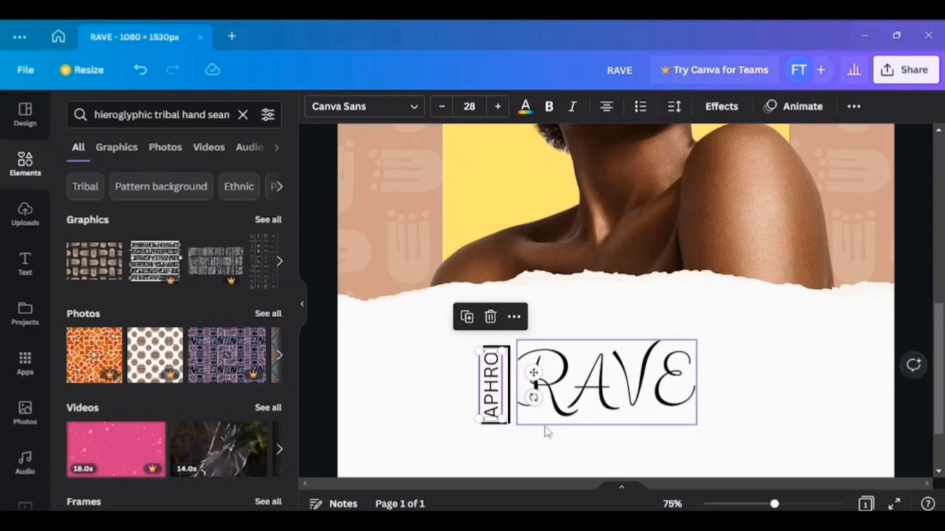
Step: Add a text box reading "BEAUTY" above the "RAVE" text and set its font size to 28
{"action": "left_click", "coordinate": [546, 433]}
{"action": "scroll", "coordinate": [940, 375], "scroll_direction": "down", "scroll_amount": 2}
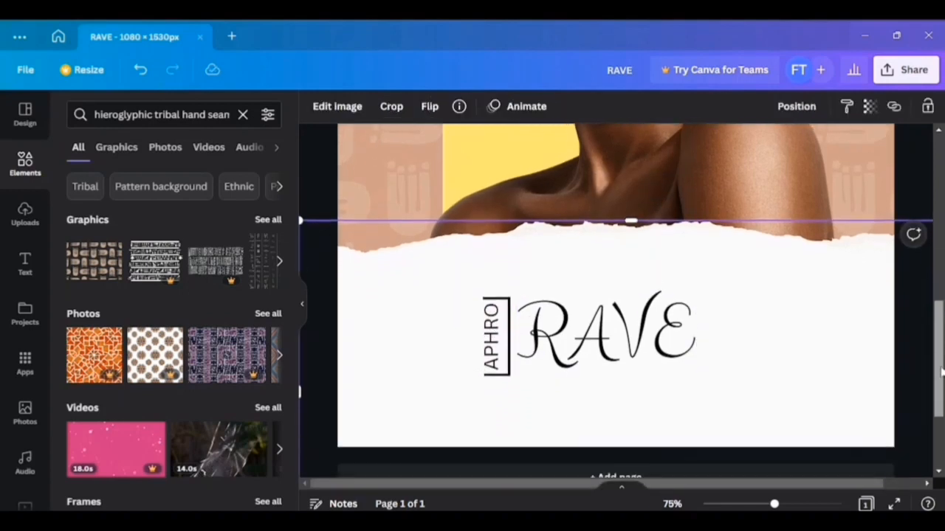
{"action": "type", "text": "text"}
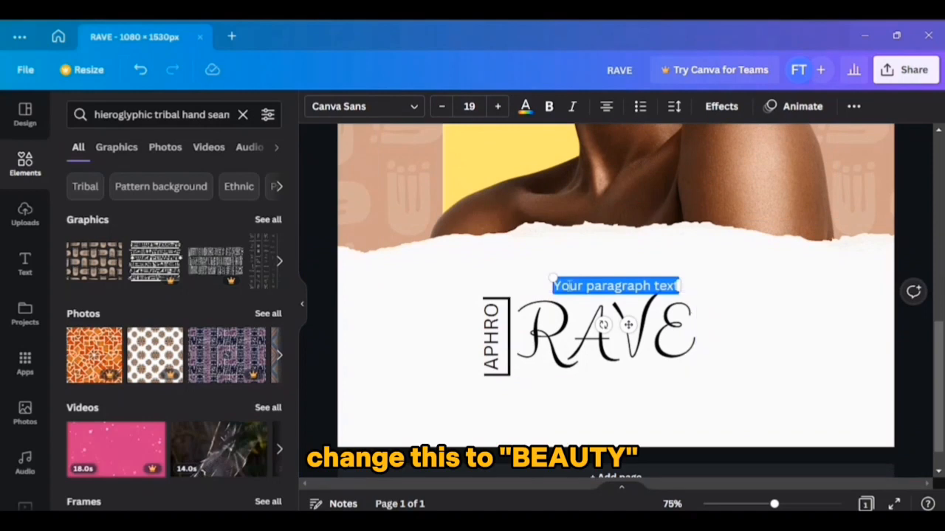
{"action": "type", "text": "BEAUTY"}
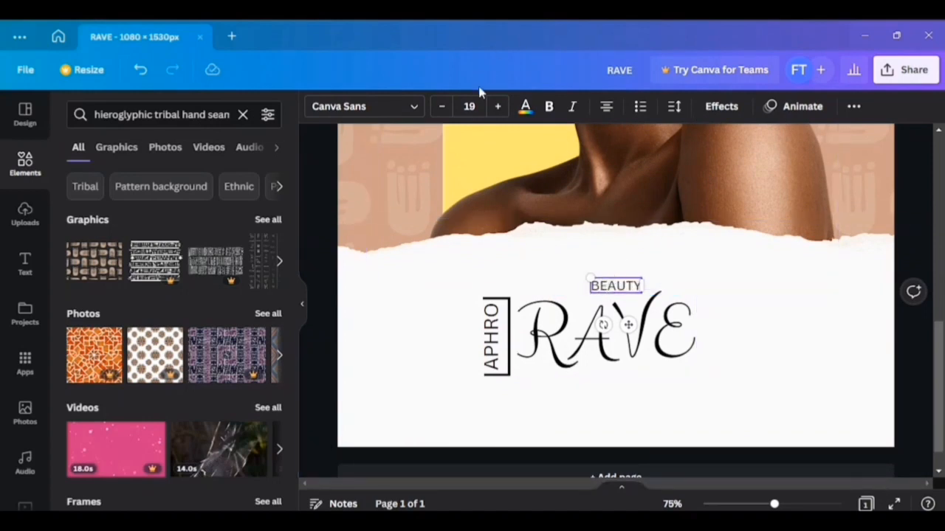
{"action": "left_click", "coordinate": [469, 106]}
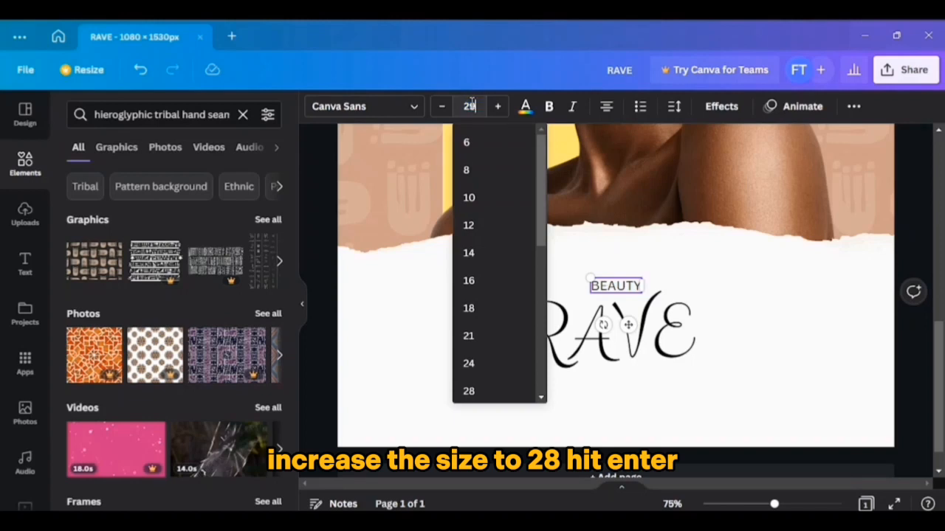
{"action": "type", "text": "28"}
{"action": "key", "text": "Return"}
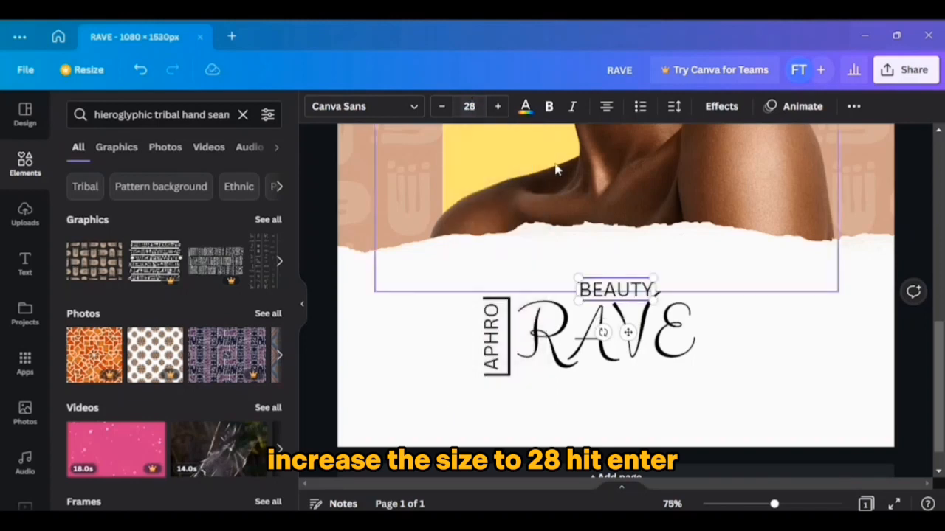
Step: Make the vertical "APHRO" text bold and extend its text box so the word fits on one line
{"action": "left_click", "coordinate": [502, 360]}
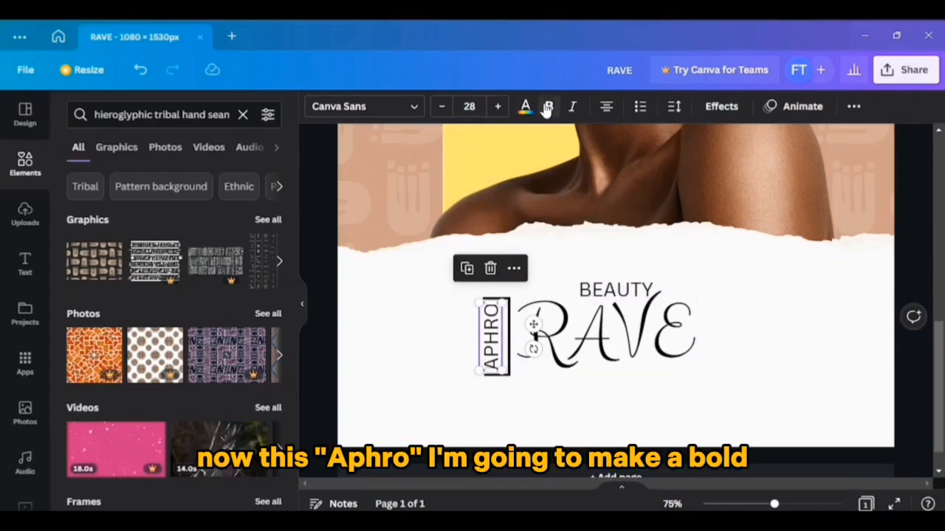
{"action": "left_click", "coordinate": [548, 108]}
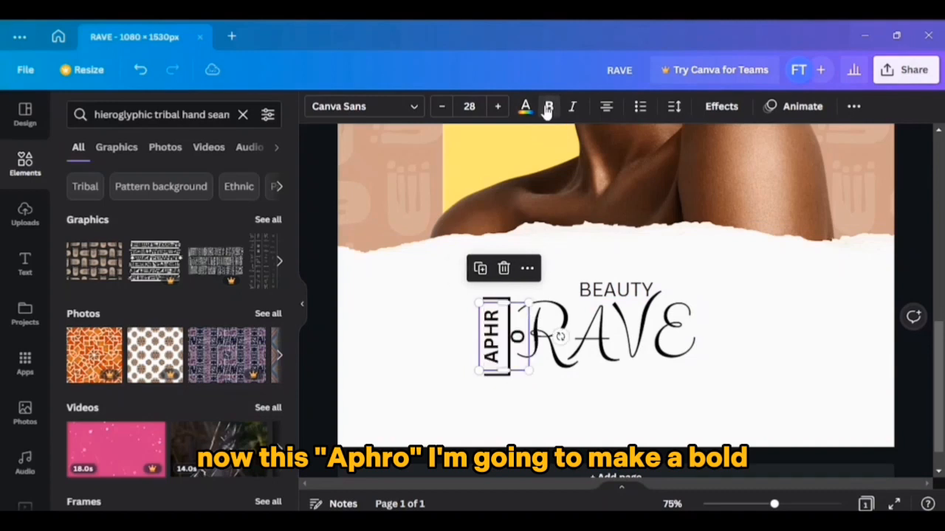
{"action": "left_click", "coordinate": [509, 312]}
{"action": "mouse_move", "coordinate": [505, 296]}
{"action": "left_mouse_down"}
{"action": "mouse_move", "coordinate": [501, 286]}
{"action": "mouse_move", "coordinate": [504, 296]}
{"action": "left_mouse_up"}
{"action": "left_click", "coordinate": [625, 397]}
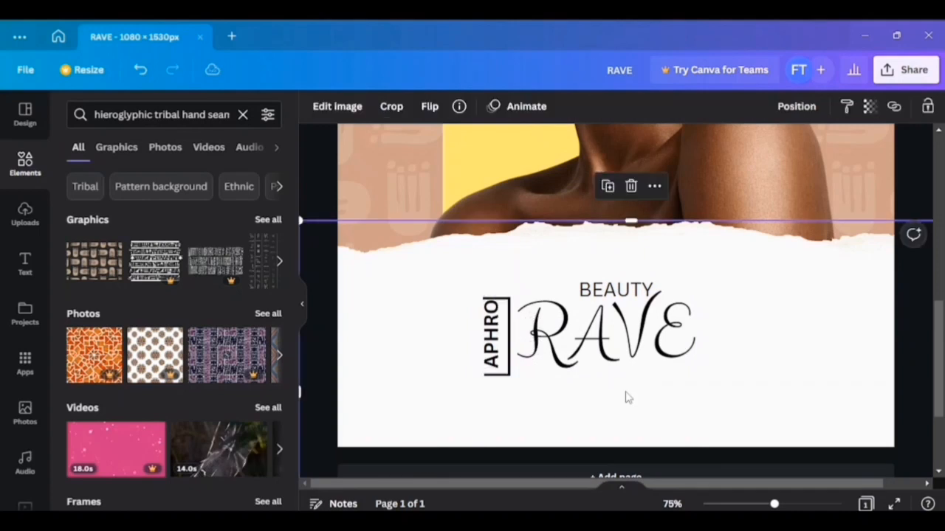
Step: Widen the "BEAUTY" text box and set its letter spacing to 673
{"action": "left_click", "coordinate": [497, 333]}
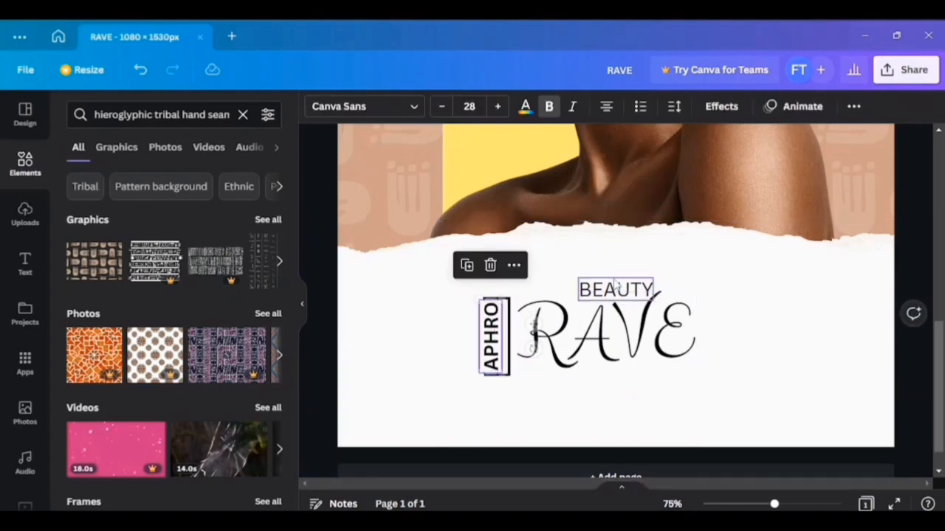
{"action": "left_click", "coordinate": [648, 290]}
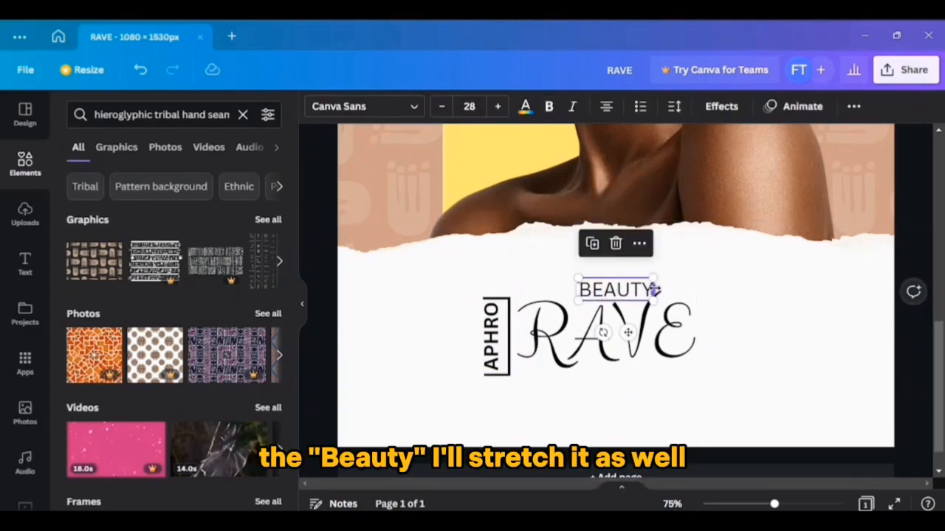
{"action": "left_click_drag", "start_coordinate": [655, 290], "coordinate": [698, 290]}
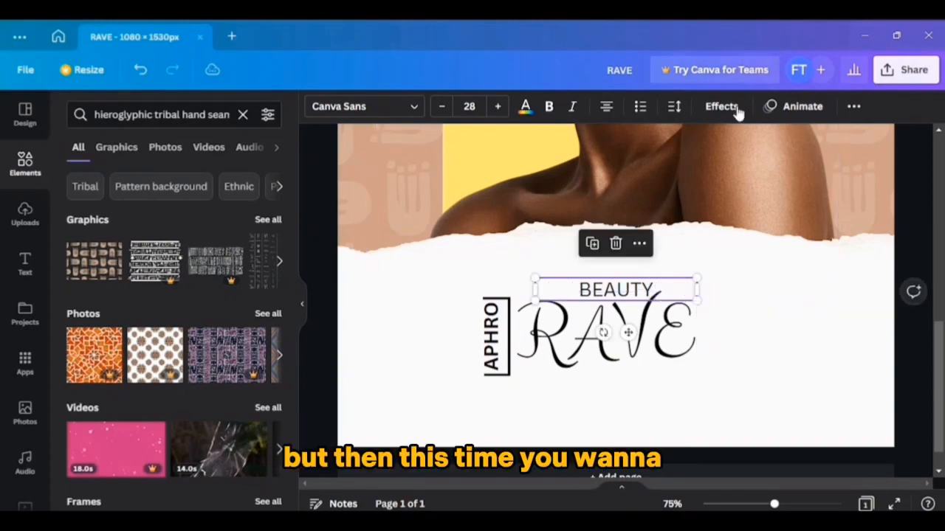
{"action": "left_click", "coordinate": [673, 108]}
{"action": "left_click_drag", "start_coordinate": [719, 169], "coordinate": [774, 168]}
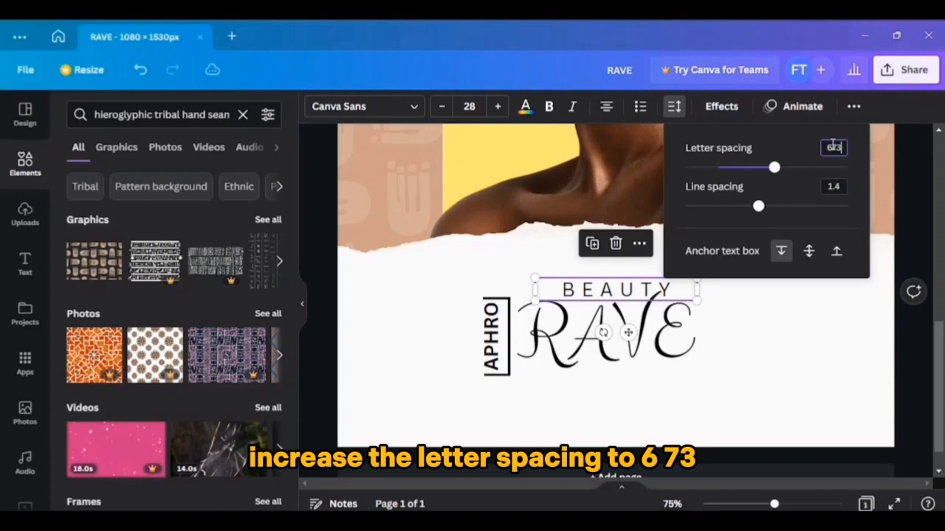
{"action": "key", "text": "Return"}
Step: Group the vertical "APHRO" text with its bracket and nudge them upward beside the "RAVE" text
{"action": "left_click", "coordinate": [491, 373]}
{"action": "key", "text": "ctrl+g"}
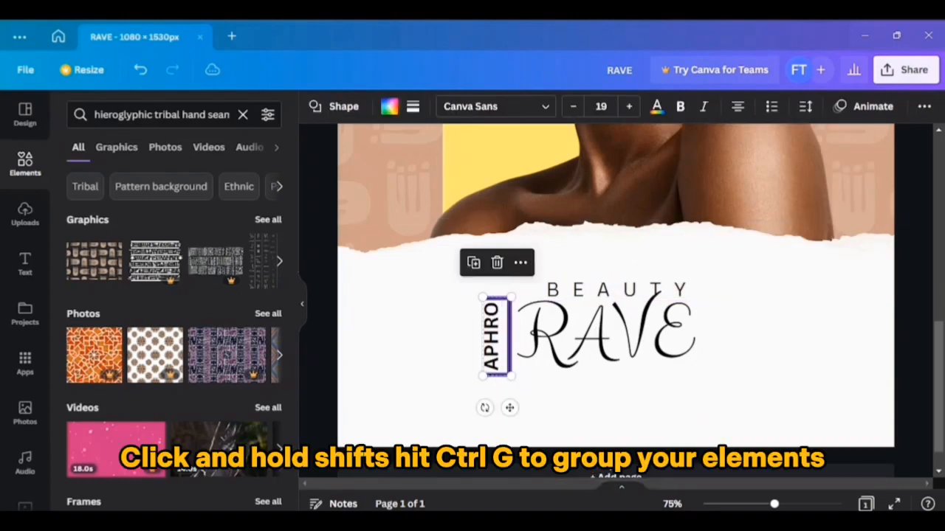
{"action": "left_click", "coordinate": [492, 358]}
{"action": "key", "text": "shift+Up"}
{"action": "key", "text": "shift+Up"}
{"action": "key", "text": "shift+Up"}
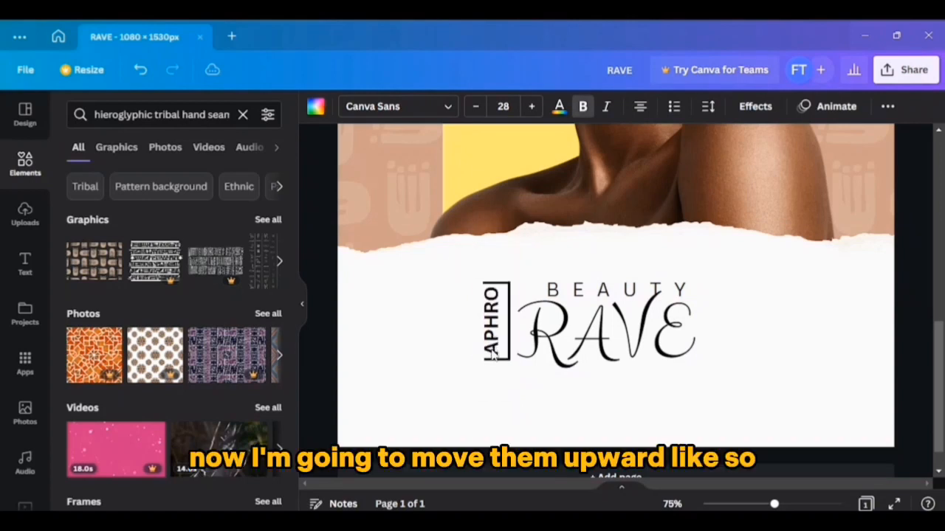
Step: Nudge the "BEAUTY" text slightly upward above "RAVE"
{"action": "left_click", "coordinate": [603, 292]}
{"action": "key", "text": "shift+Up"}
{"action": "key", "text": "shift+Up"}
{"action": "key", "text": "shift+Down"}
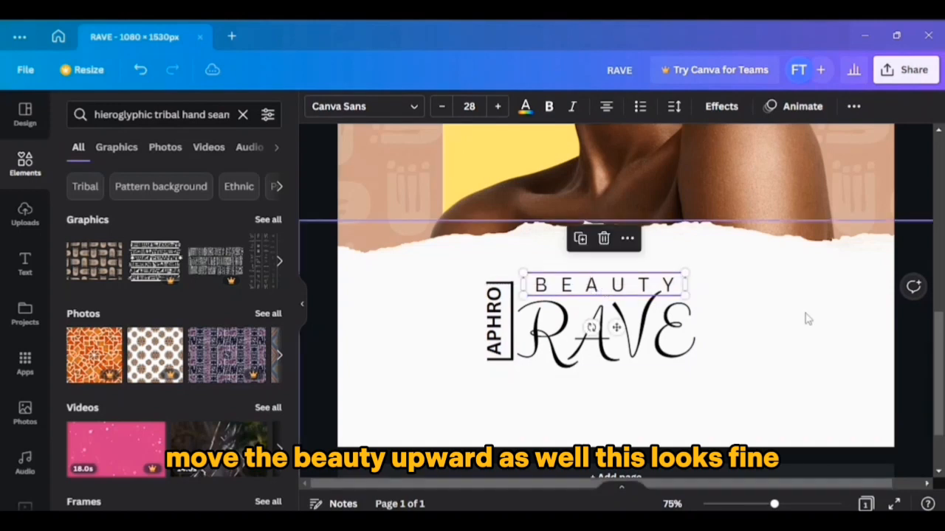
Step: Duplicate the "BEAUTY" text below "RAVE" and change the copy to read "HOSTED IN ACCRA"
{"action": "left_click_drag", "start_coordinate": [616, 328], "coordinate": [618, 419], "text": "alt"}
{"action": "double_click", "coordinate": [580, 378]}
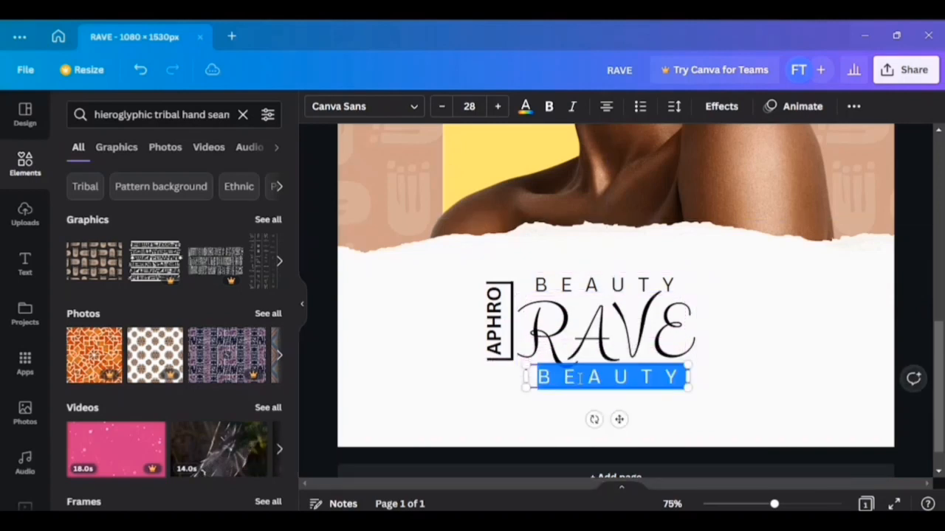
{"action": "type", "text": "HOSTED IN ACCRA"}
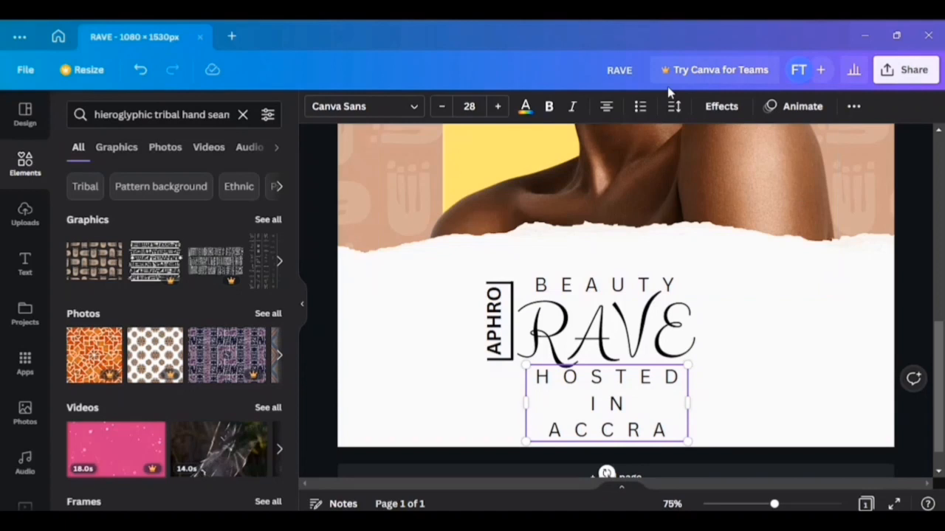
Step: Set the "HOSTED IN ACCRA" text's font size to 16 and widen its box so it fits on one line
{"action": "left_click", "coordinate": [470, 106]}
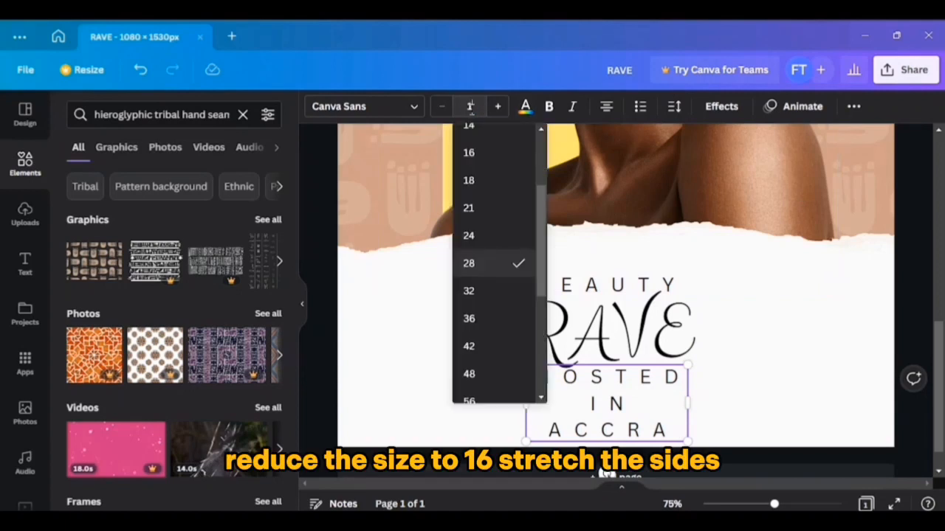
{"action": "key", "text": "Return"}
{"action": "left_click_drag", "start_coordinate": [687, 380], "coordinate": [716, 376]}
Step: Set the "HOSTED IN ACCRA" letter spacing to 656 and shift the line slightly down below "RAVE"
{"action": "left_click", "coordinate": [674, 106]}
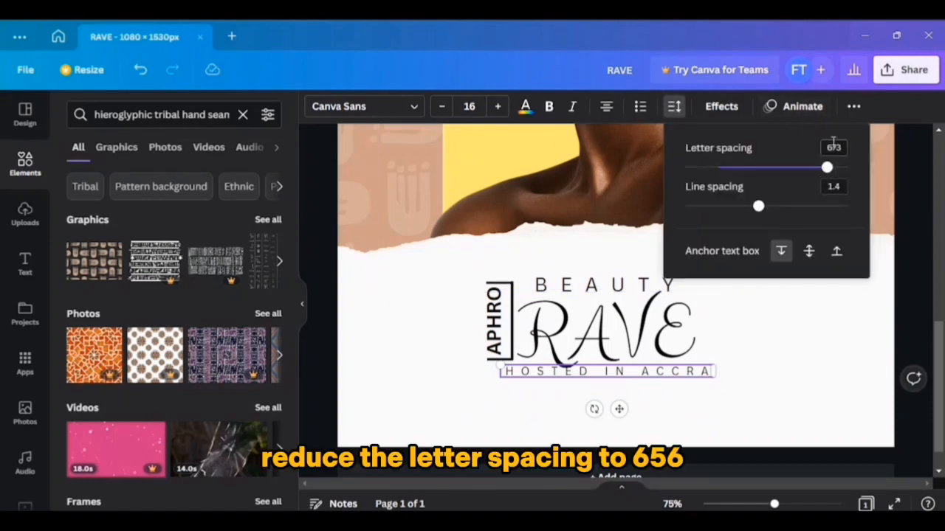
{"action": "type", "text": "656"}
{"action": "left_click", "coordinate": [747, 333]}
{"action": "left_click_drag", "start_coordinate": [645, 374], "coordinate": [647, 381]}
{"action": "left_click", "coordinate": [815, 343]}
Step: Add a new text box to the poster reading "6TH MARCH"
{"action": "scroll", "coordinate": [815, 342], "scroll_direction": "down", "scroll_amount": 2}
{"action": "scroll", "coordinate": [815, 343], "scroll_direction": "up", "scroll_amount": 1}
{"action": "key", "text": "t"}
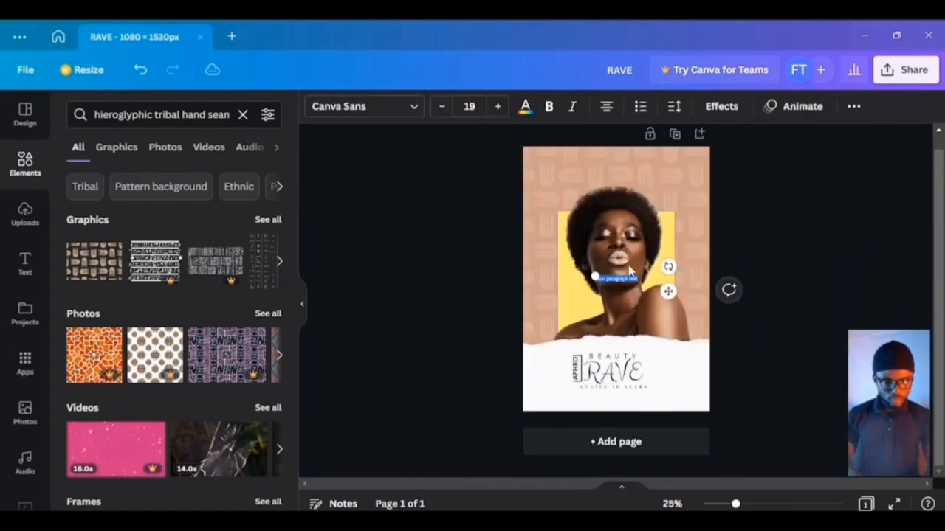
{"action": "type", "text": "8"}
{"action": "key", "text": "Caps_Lock"}
{"action": "type", "text": "TH MARCH"}
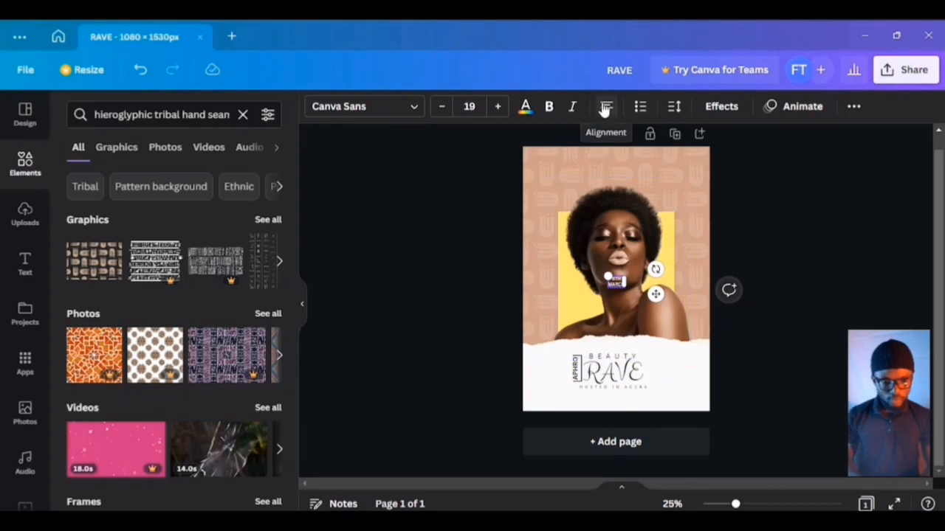
Step: Format the date text as left-aligned League Spartan, size 25, and place it in the poster's upper-right corner
{"action": "left_click", "coordinate": [607, 107]}
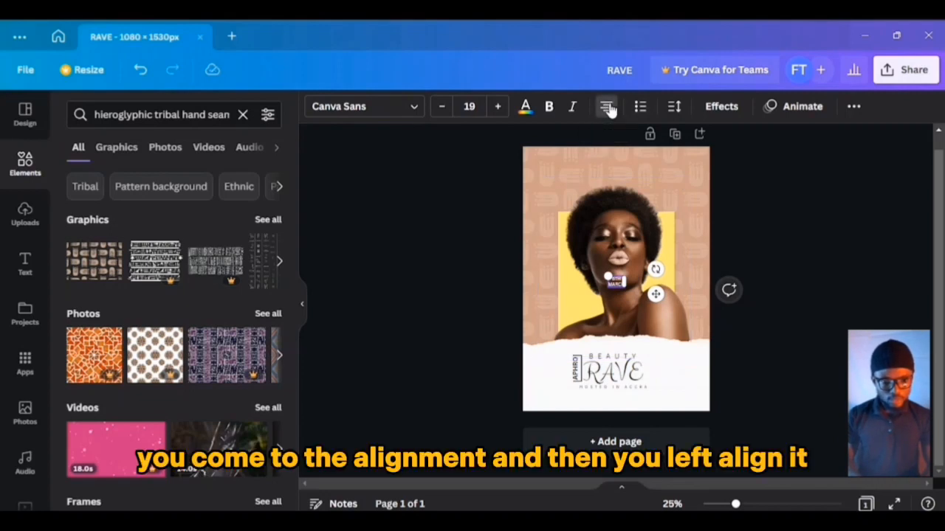
{"action": "left_click", "coordinate": [393, 107]}
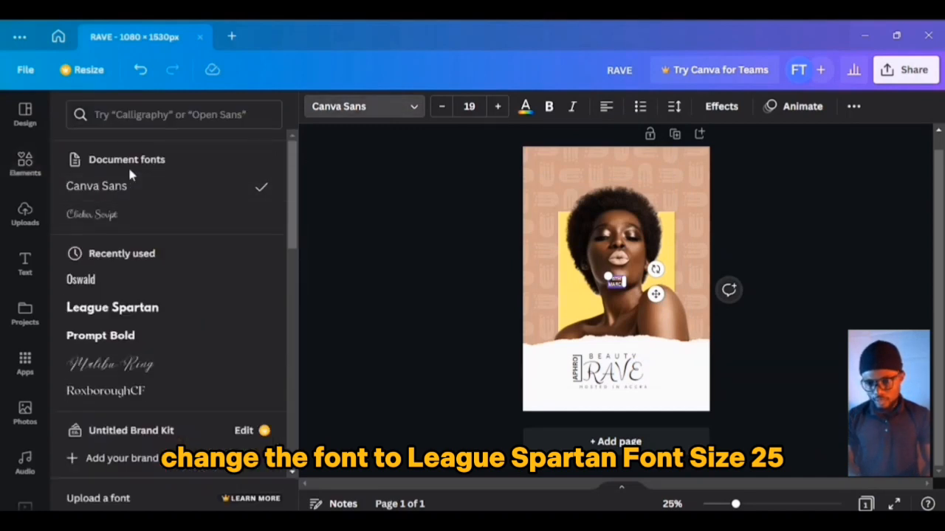
{"action": "left_click", "coordinate": [116, 314]}
{"action": "left_click", "coordinate": [469, 106]}
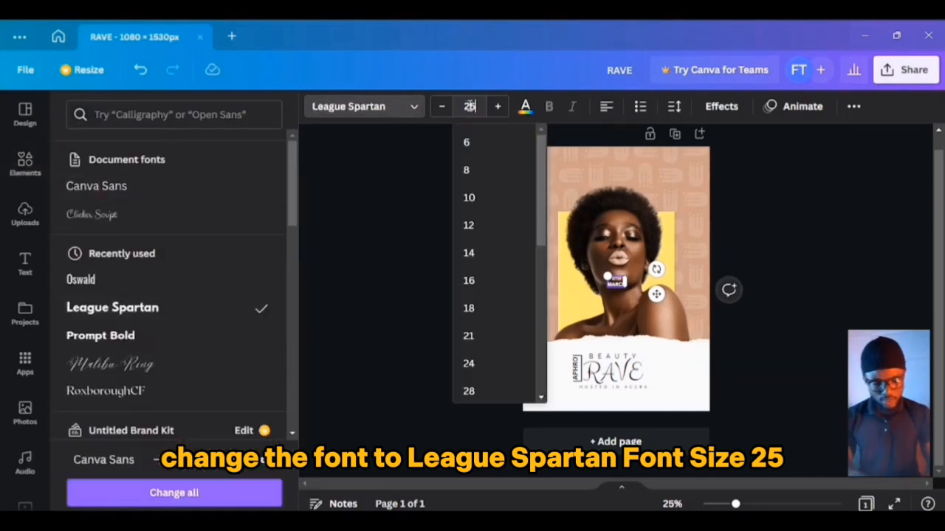
{"action": "key", "text": "Return"}
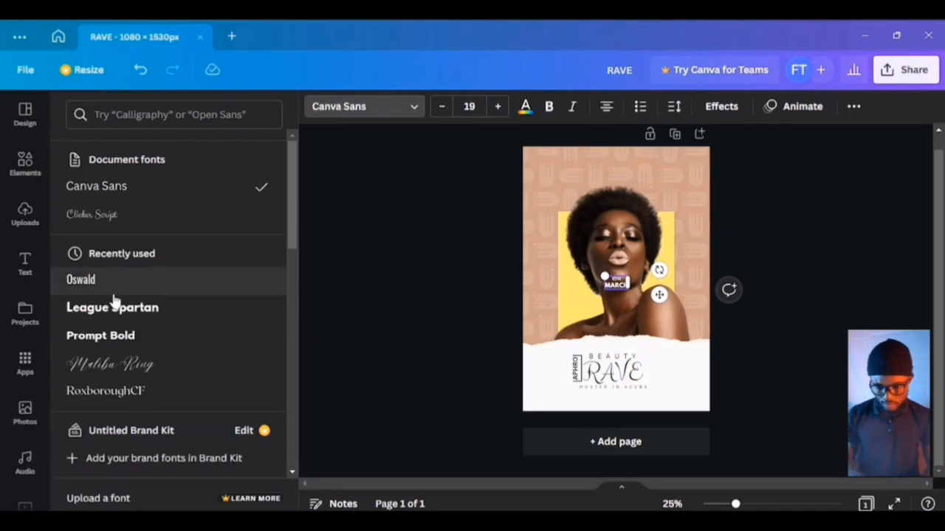
{"action": "left_click", "coordinate": [116, 307]}
{"action": "left_click", "coordinate": [471, 106]}
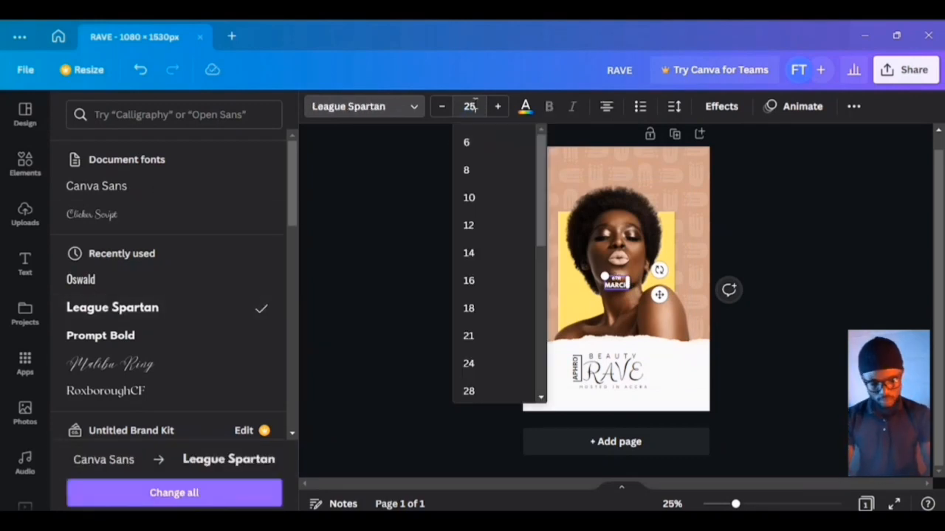
{"action": "type", "text": "25"}
{"action": "key", "text": "Return"}
{"action": "left_click", "coordinate": [606, 106]}
{"action": "left_click_drag", "start_coordinate": [659, 295], "coordinate": [716, 173]}
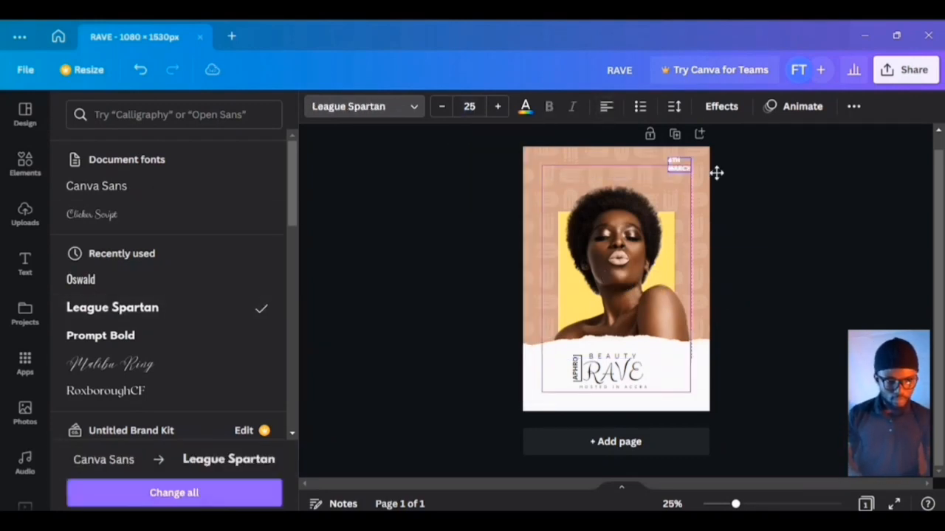
Step: Apply the Background text effect to the date with its roundness set to 0
{"action": "left_click", "coordinate": [721, 108]}
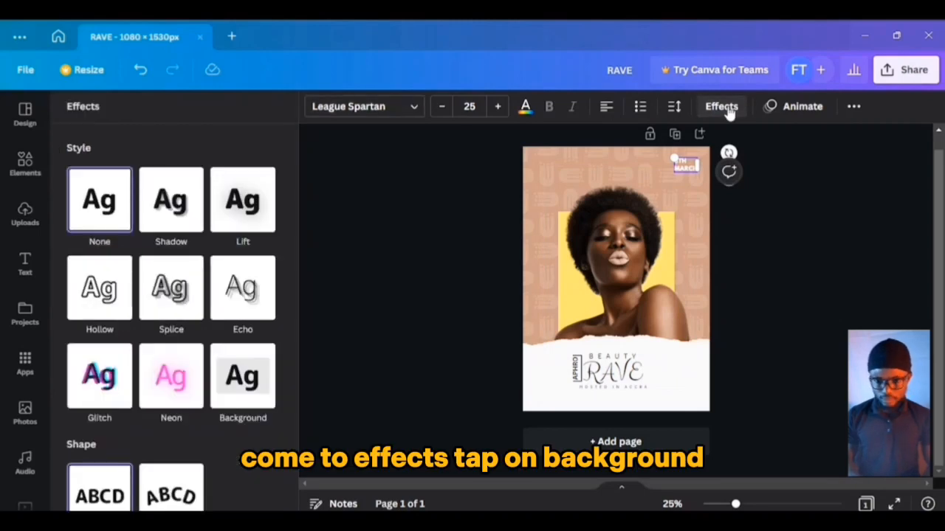
{"action": "left_click", "coordinate": [240, 399]}
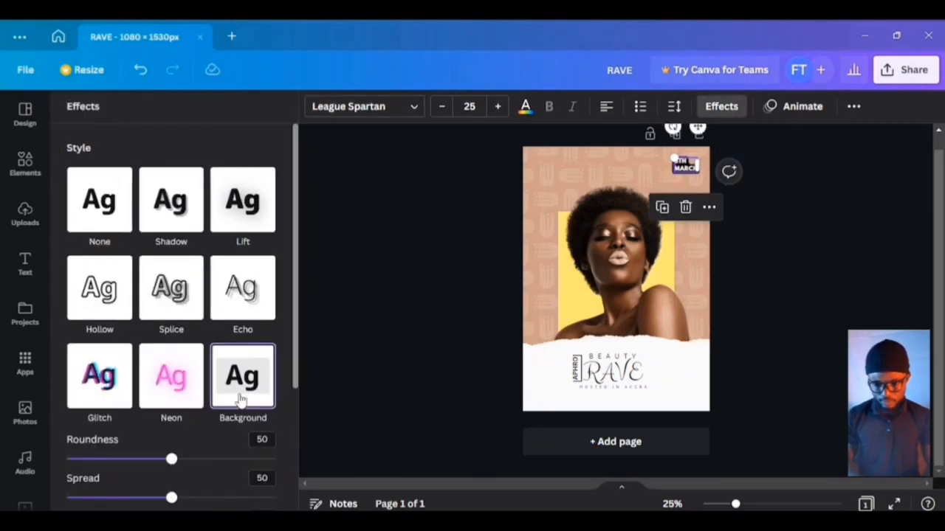
{"action": "left_click_drag", "start_coordinate": [171, 461], "coordinate": [66, 459]}
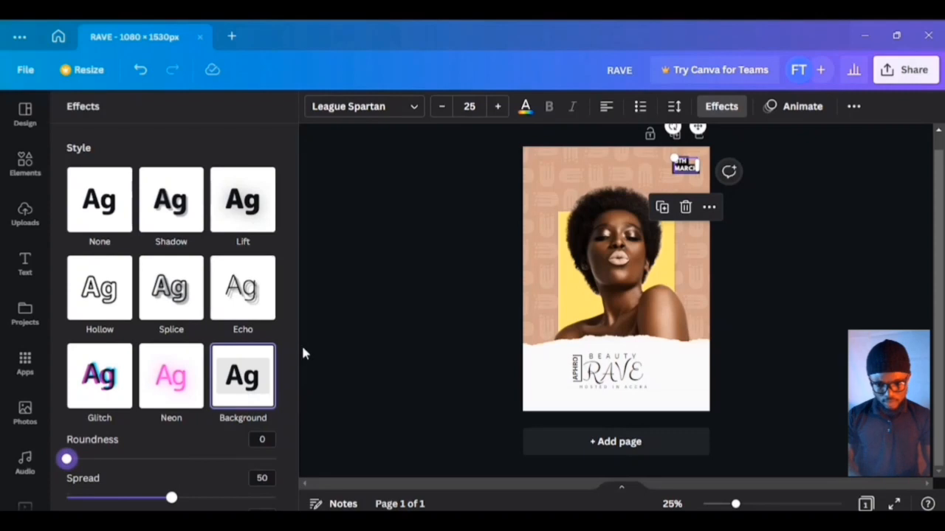
{"action": "scroll", "coordinate": [293, 355], "scroll_direction": "down", "scroll_amount": 3}
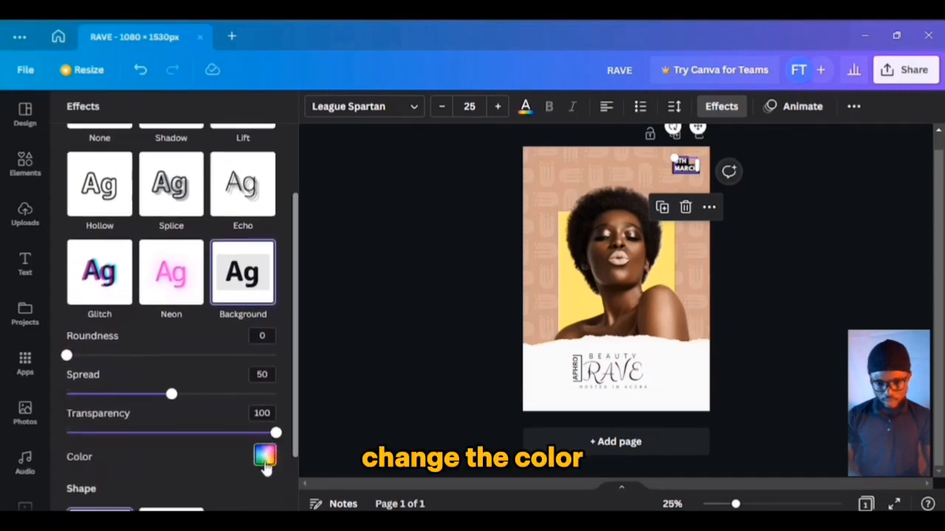
Step: Set the date's background color to white and its text color to the document's tan
{"action": "left_click", "coordinate": [265, 458]}
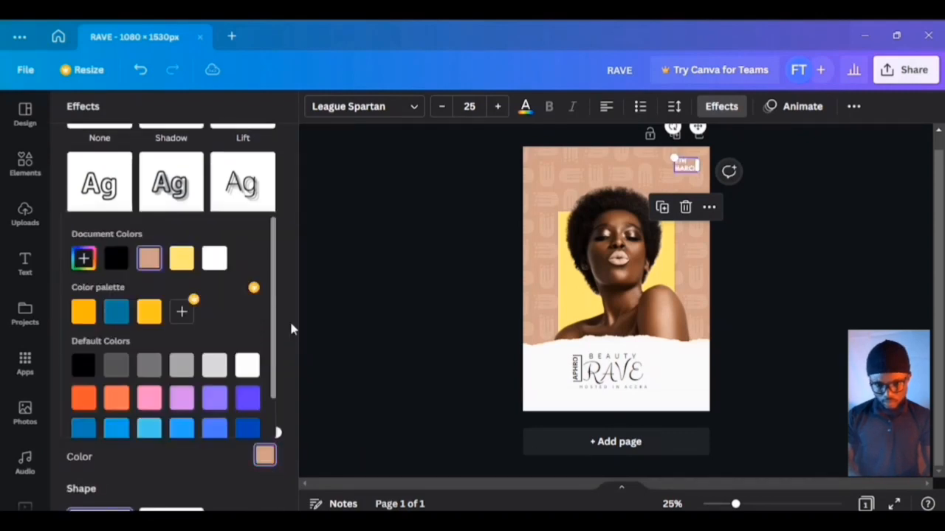
{"action": "left_click", "coordinate": [214, 259]}
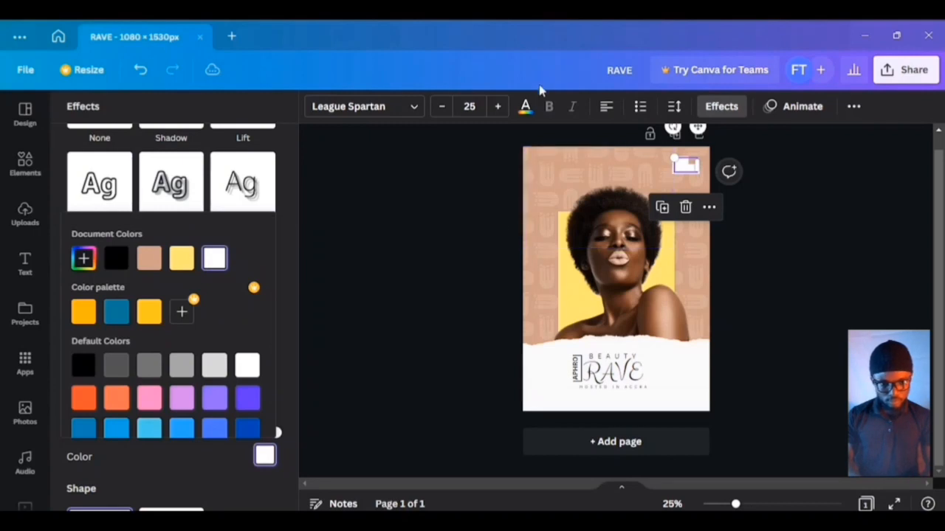
{"action": "left_click", "coordinate": [525, 107]}
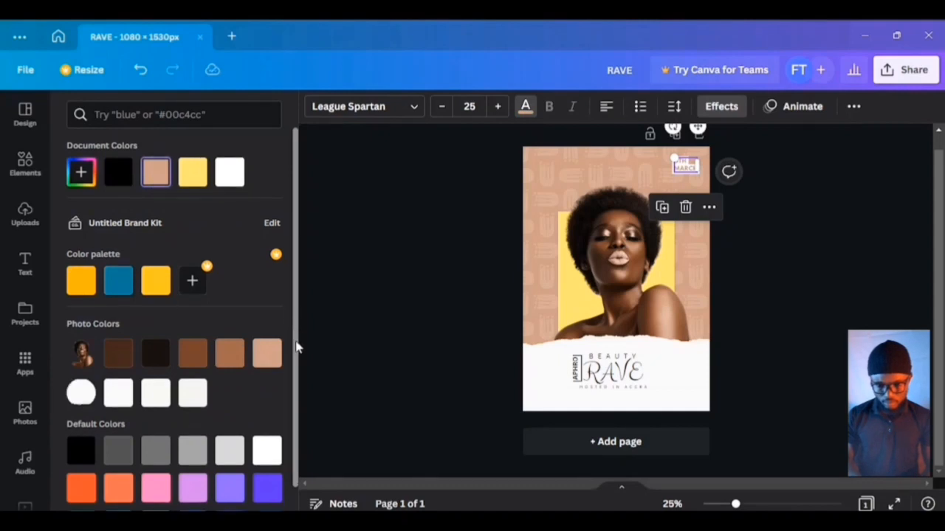
{"action": "scroll", "coordinate": [297, 348], "scroll_direction": "down", "scroll_amount": 2}
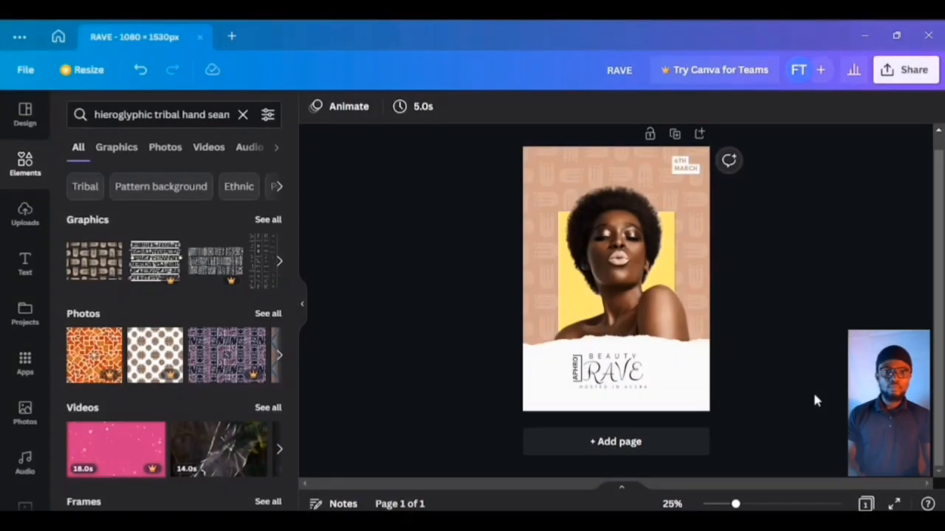